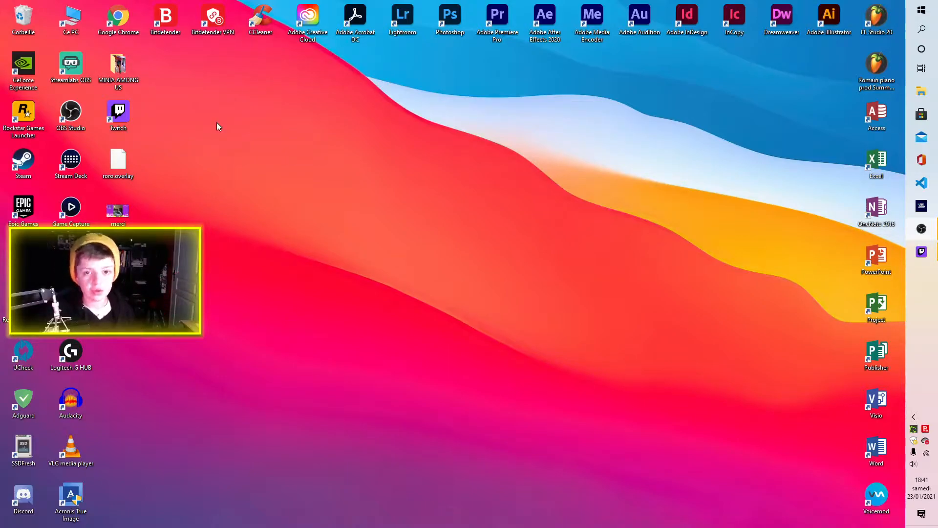
# Search Google for "streamlabs obs" in Google Chrome and view the official streamlabs.com homepage
pyautogui.doubleClick(118, 17)
pyautogui.write('steam')
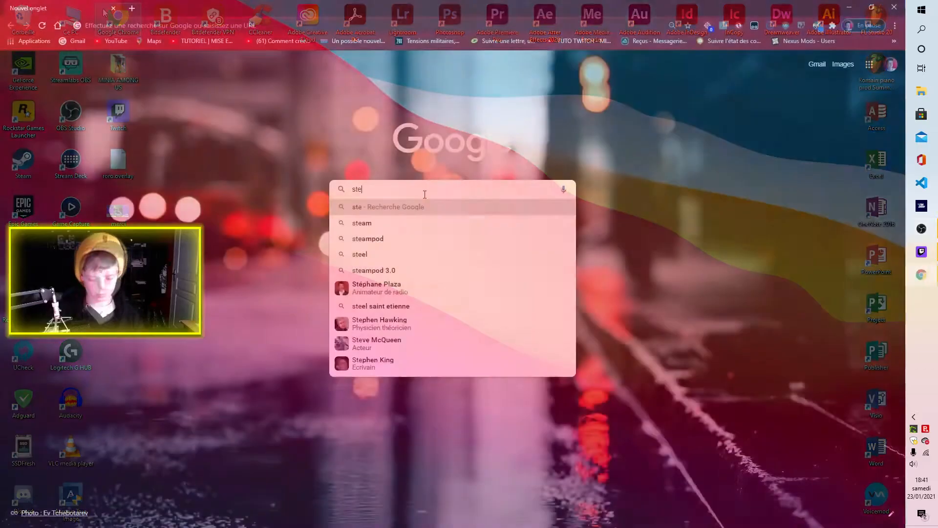
pyautogui.press('BackSpace')
pyautogui.press('BackSpace')
pyautogui.write('reamlabs obs')
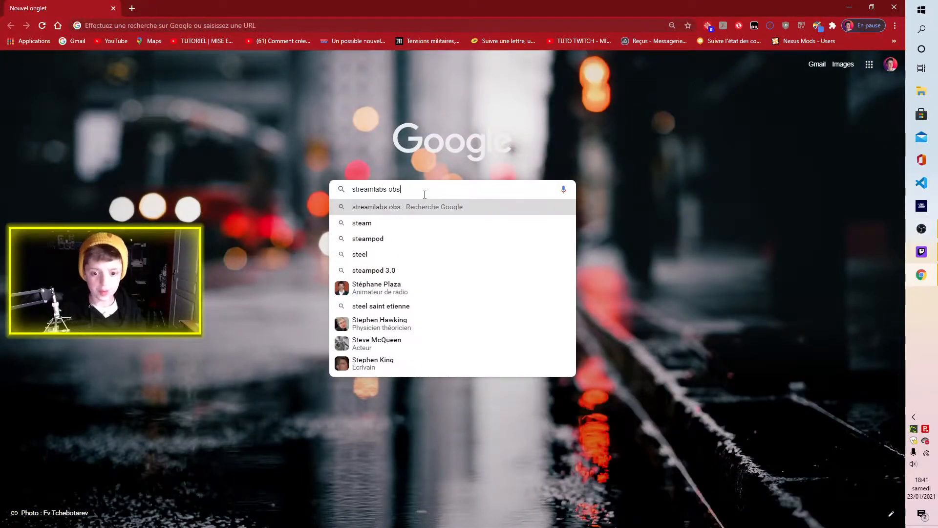
pyautogui.press('Return')
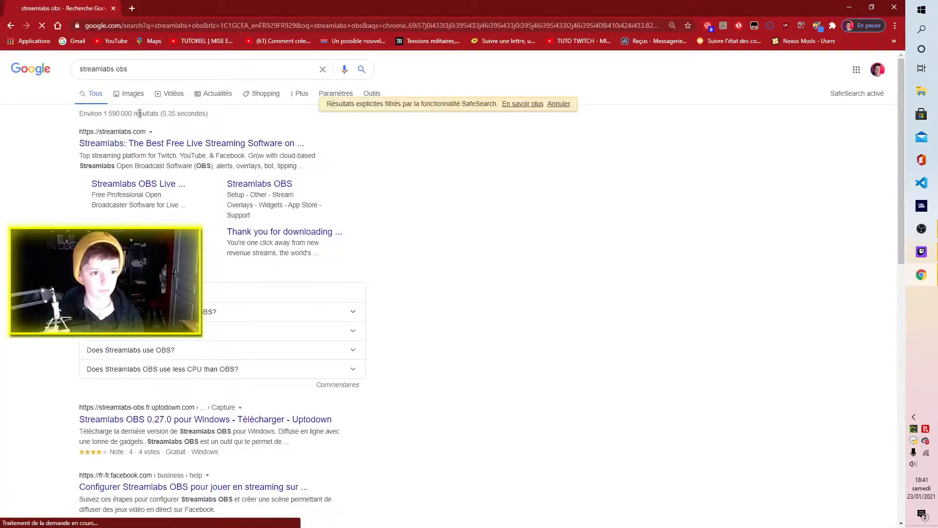
pyautogui.click(170, 145)
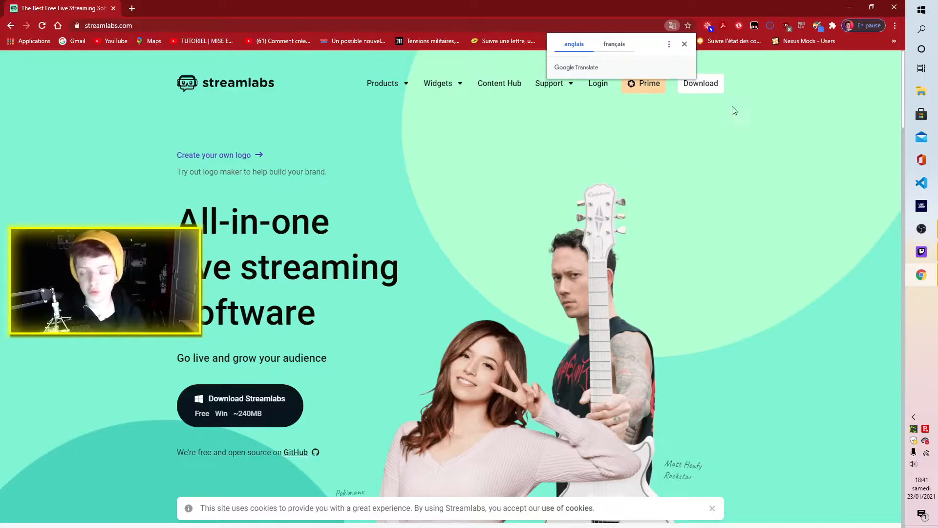
pyautogui.click(896, 5)
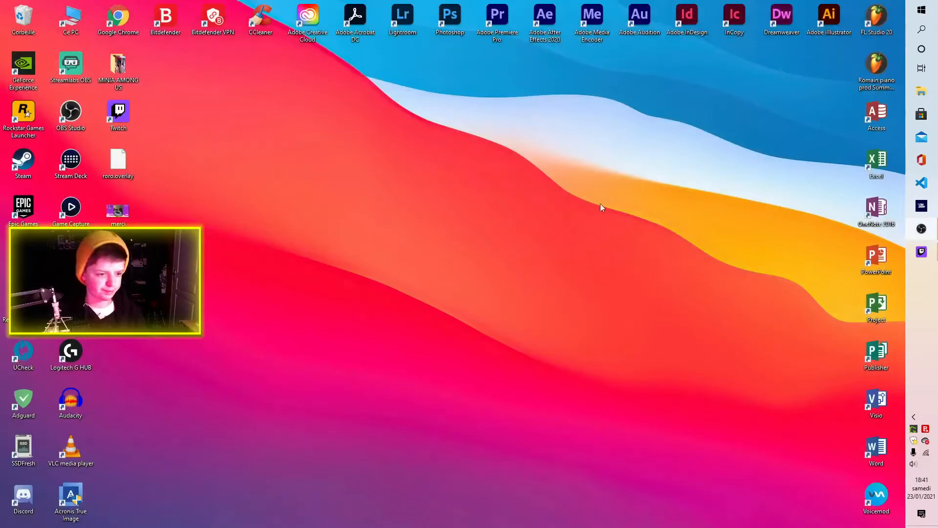
# Launch Streamlabs OBS in a maximized window and dismiss the microphone access notification
pyautogui.doubleClick(69, 56)
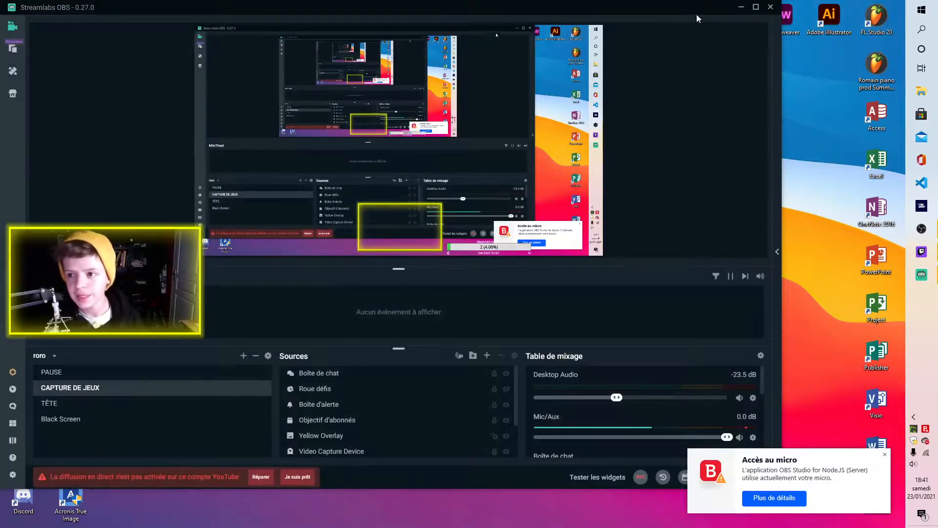
pyautogui.click(756, 7)
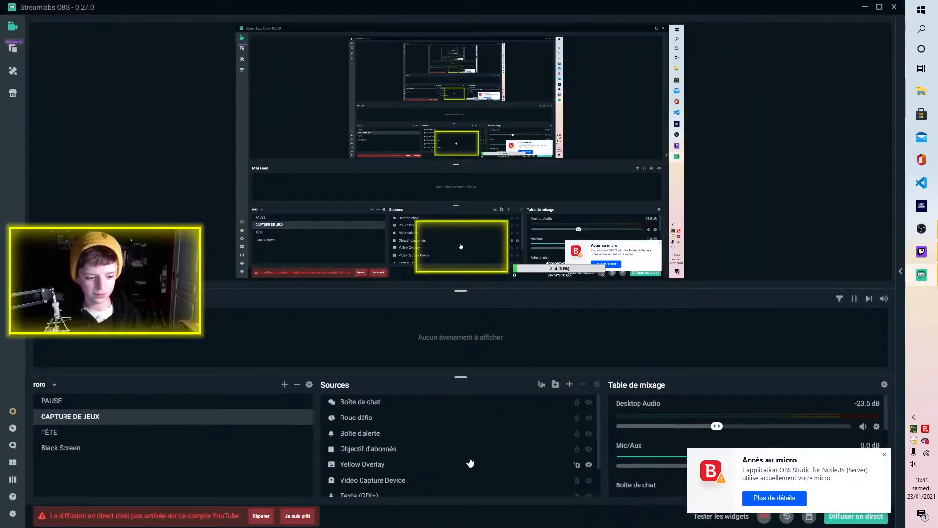
pyautogui.click(885, 457)
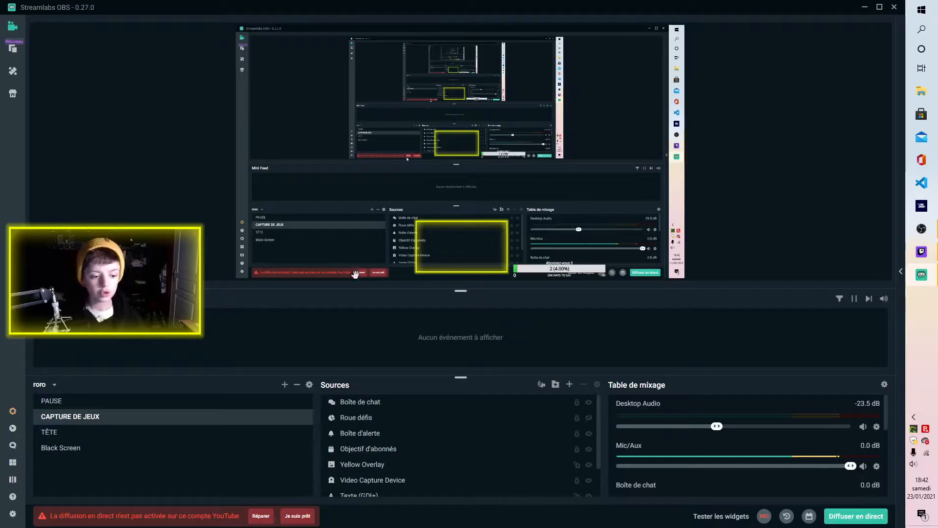
# Review the account login and the Stream destinations in the application settings
pyautogui.click(13, 514)
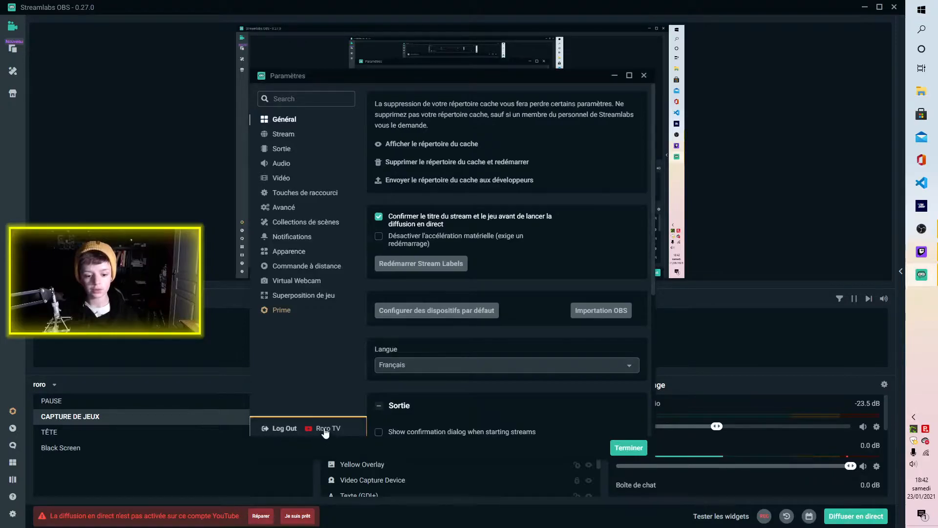
pyautogui.click(269, 429)
pyautogui.click(403, 283)
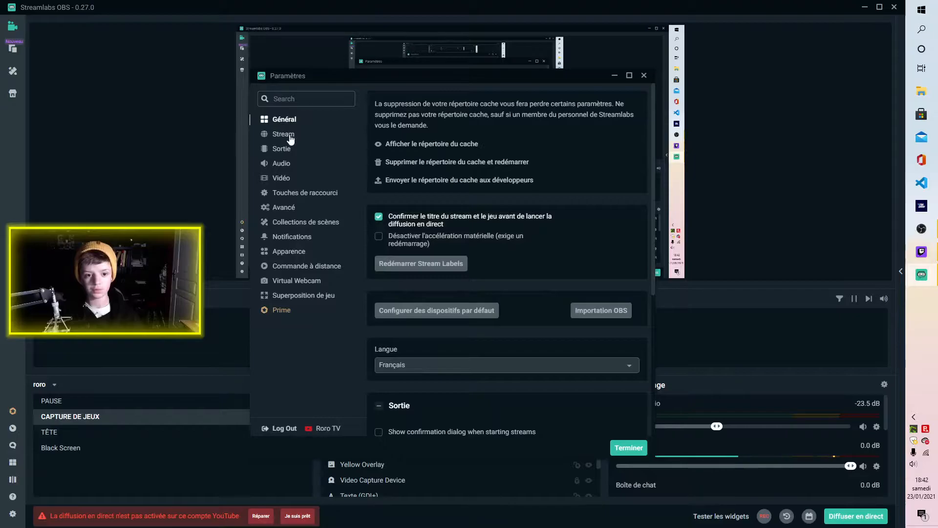
pyautogui.click(289, 134)
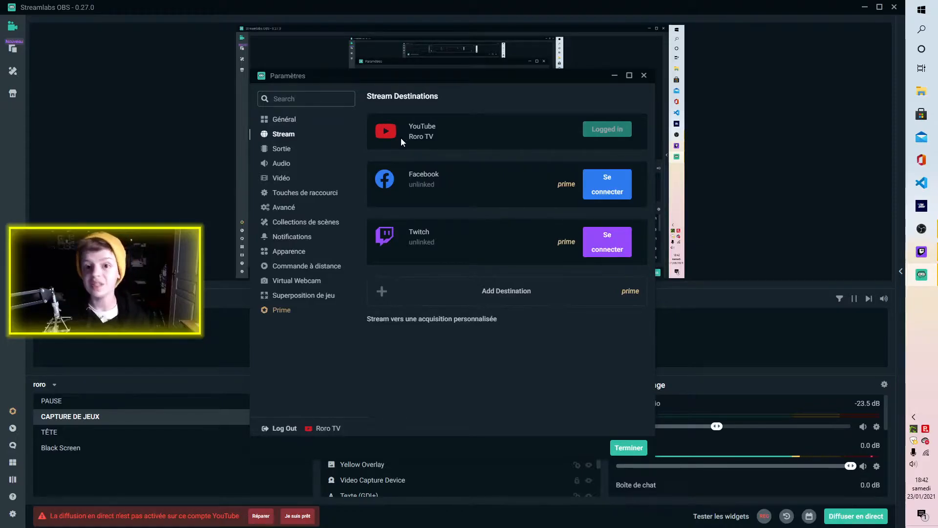
pyautogui.click(644, 77)
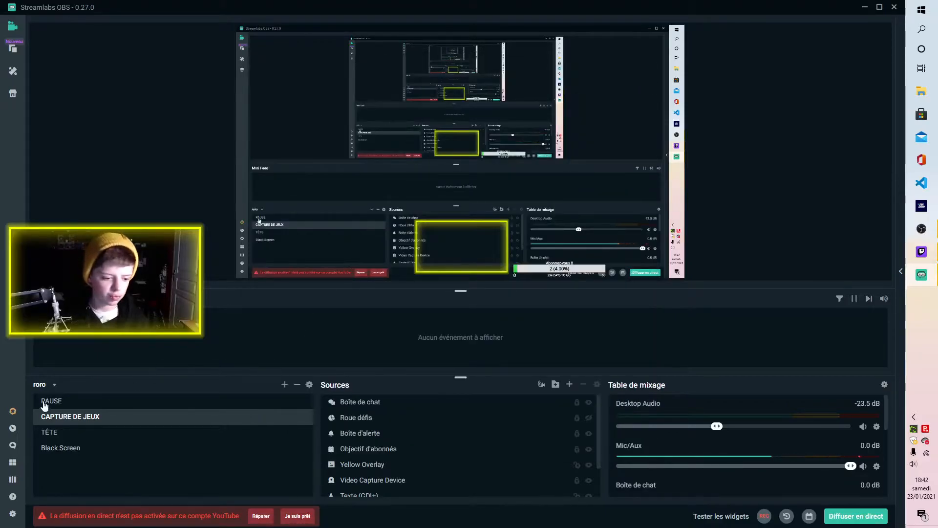
# Switch to the Scenes scene collection and add a new scene named CAPTURE DE JEUX
pyautogui.click(54, 386)
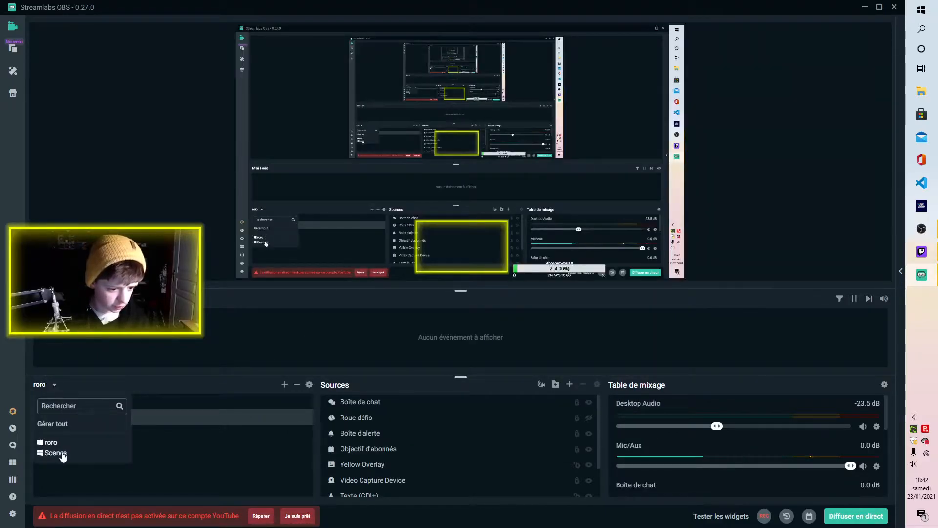
pyautogui.click(62, 451)
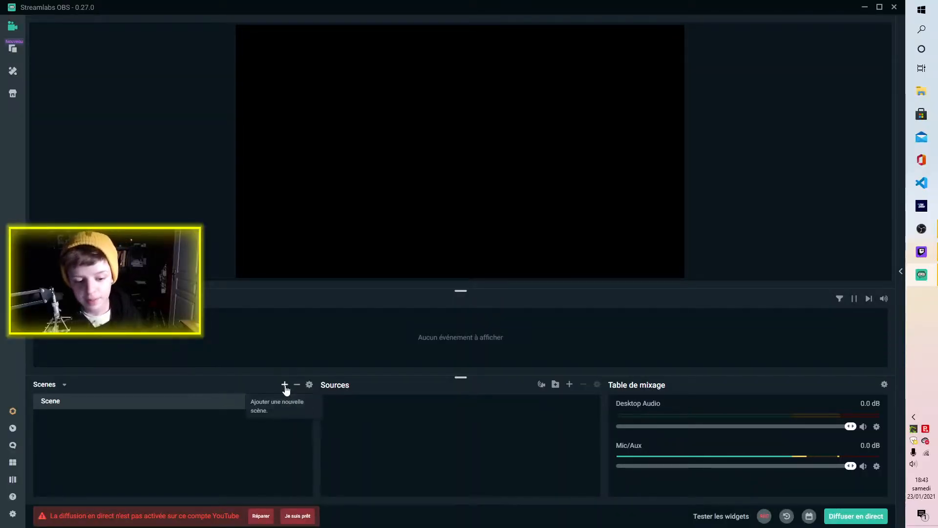
pyautogui.click(285, 385)
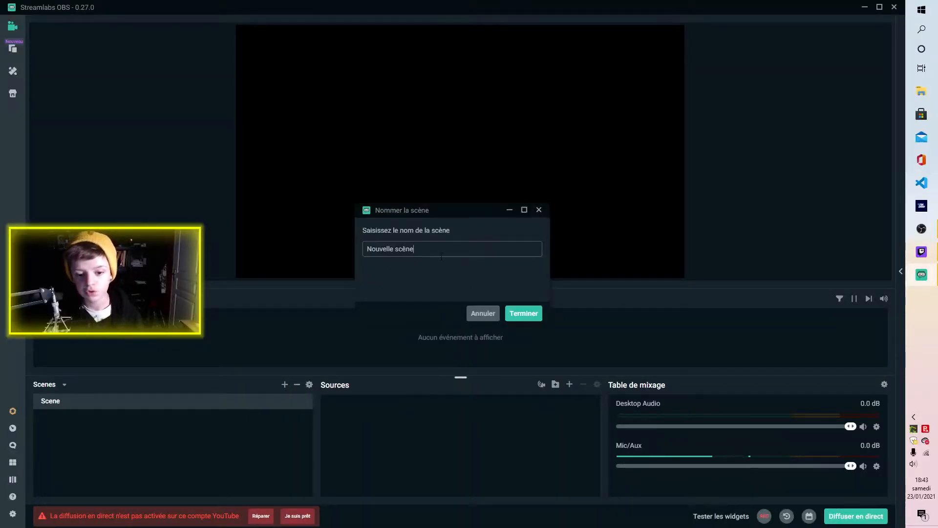
pyautogui.hotkey('ctrl', 'a')
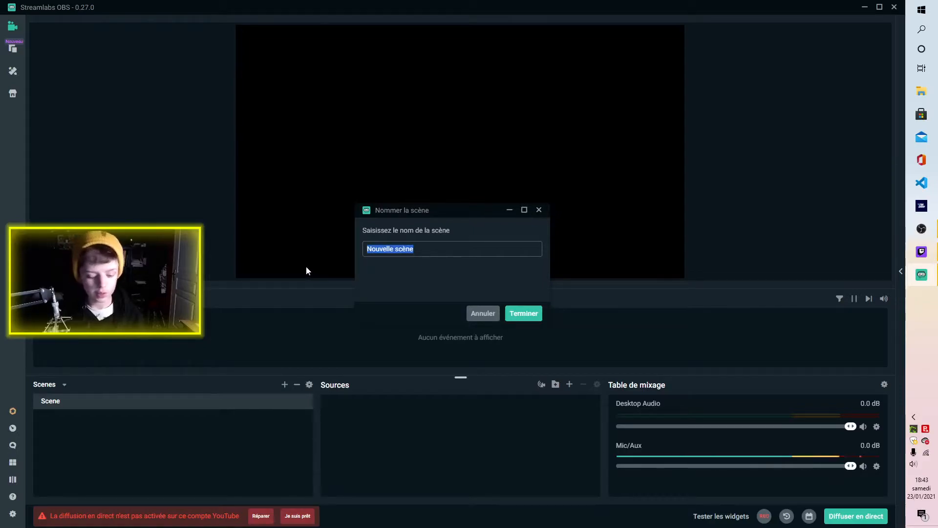
pyautogui.write('CAPT')
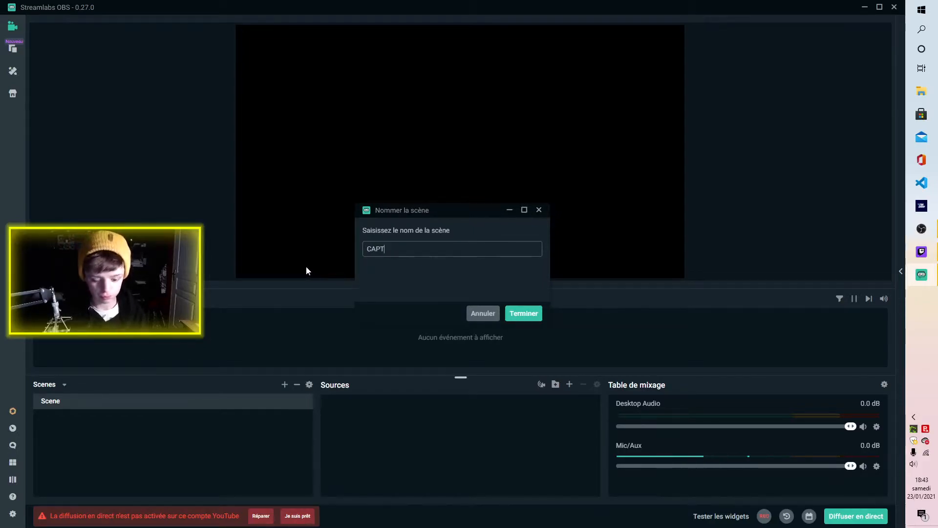
pyautogui.write('URE DE JEUX')
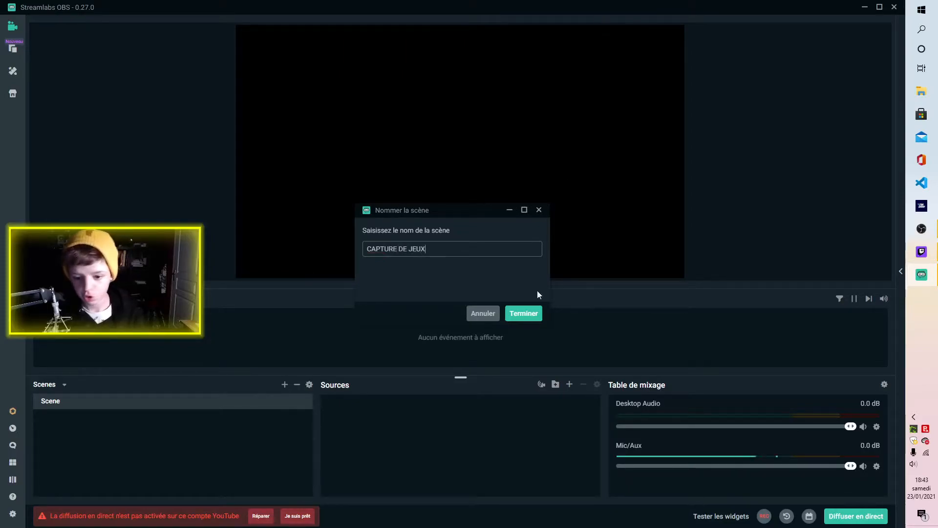
pyautogui.click(524, 314)
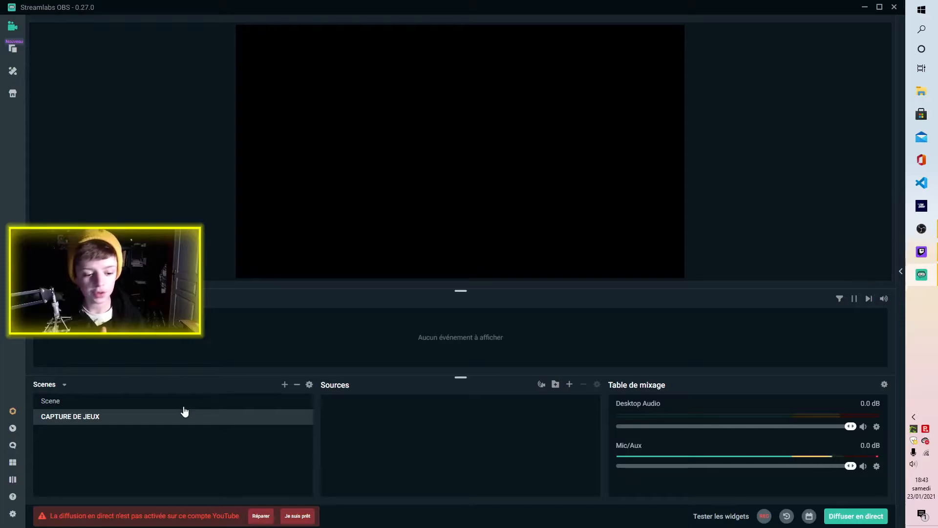
pyautogui.click(181, 406)
pyautogui.click(174, 417)
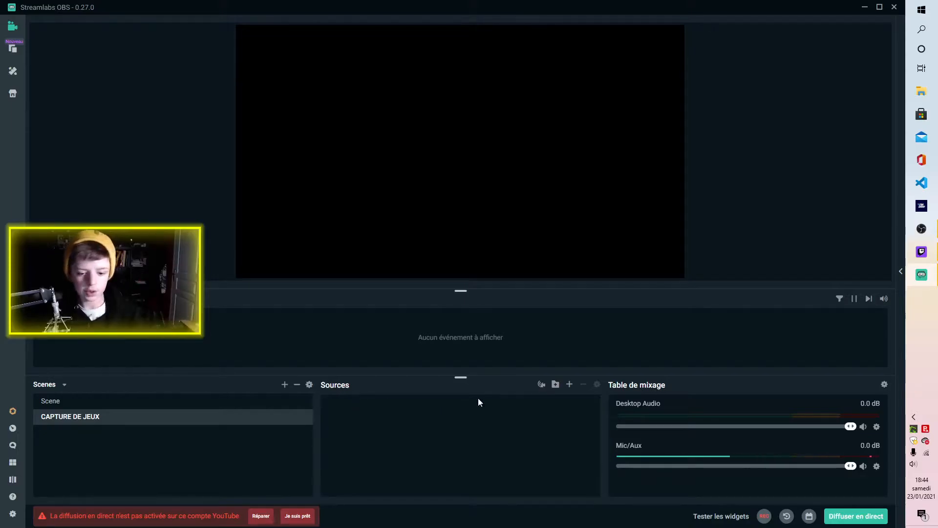
# Add a screen capture source (Capture d'écran) named écran to the CAPTURE DE JEUX scene
pyautogui.click(570, 385)
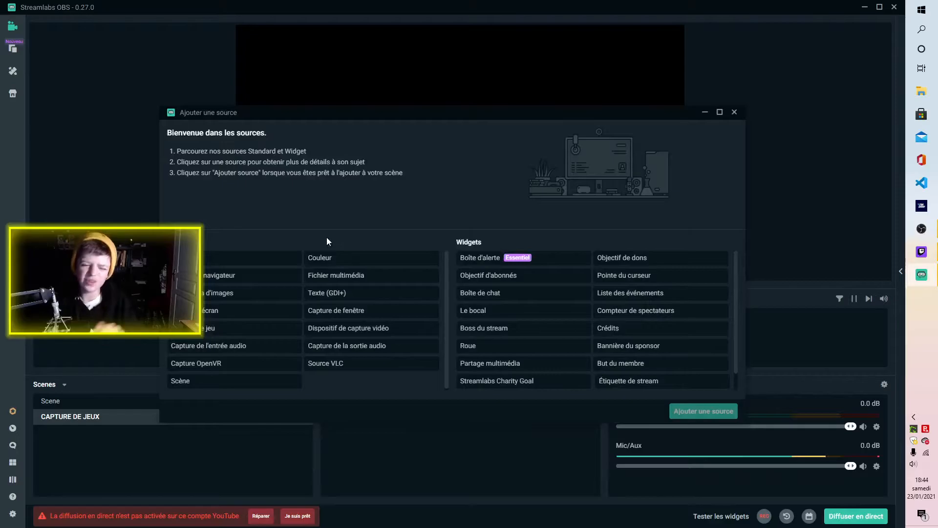
pyautogui.click(284, 331)
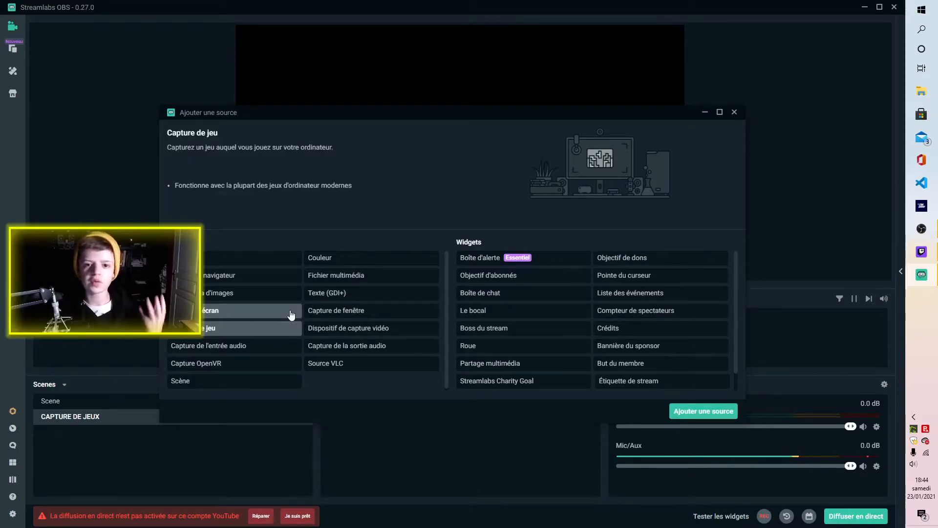
pyautogui.moveTo(817, 448); pyautogui.dragTo(901, 420)
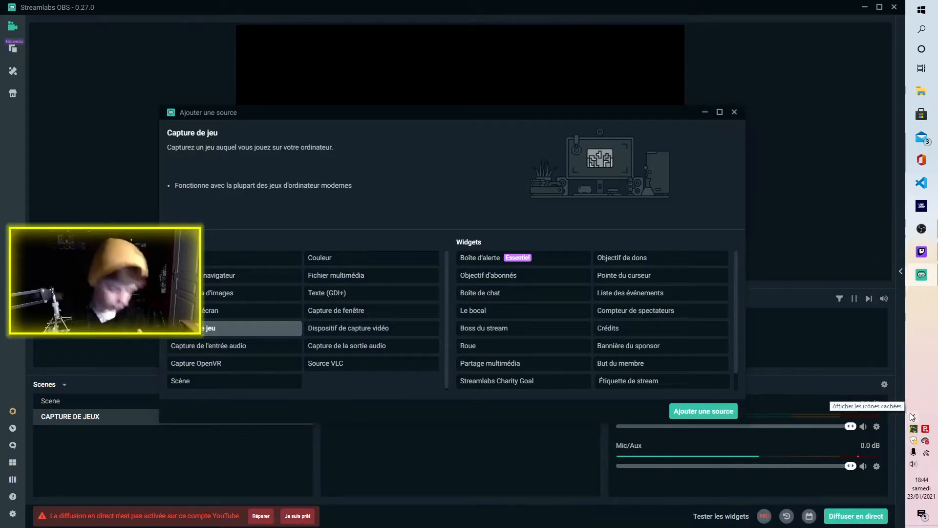
pyautogui.click(262, 312)
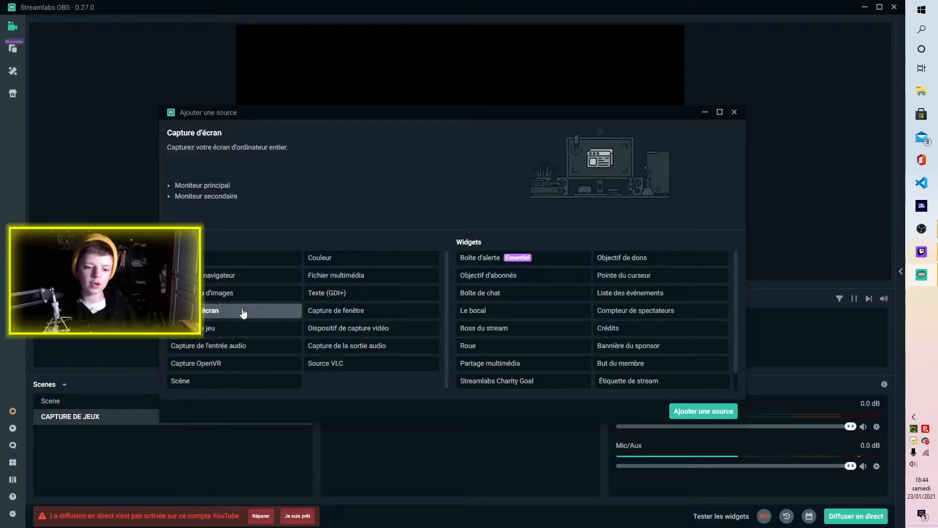
pyautogui.click(734, 413)
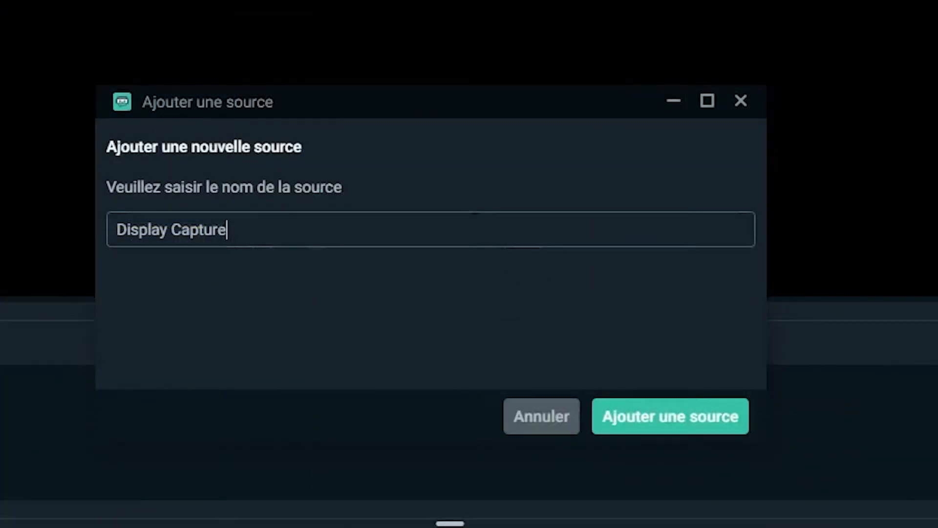
pyautogui.hotkey('ctrl', 'a')
pyautogui.write('éc')
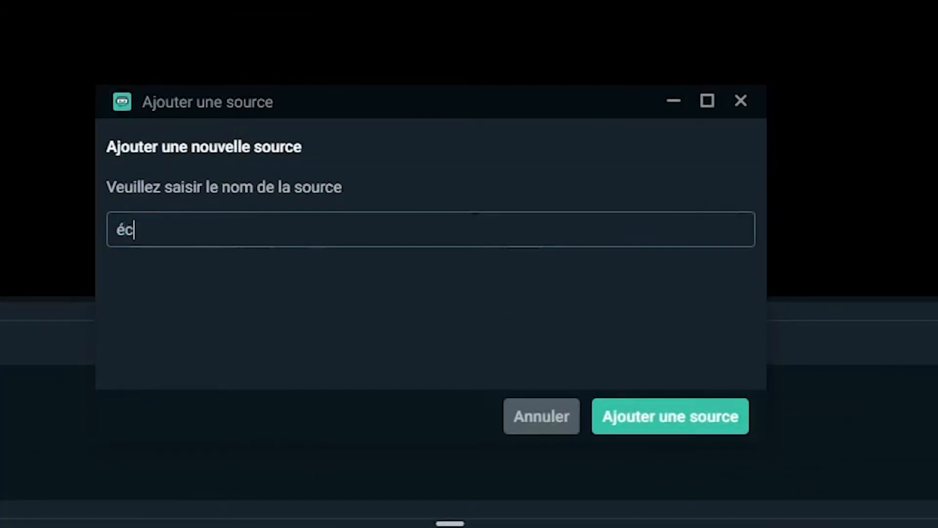
pyautogui.write('ran')
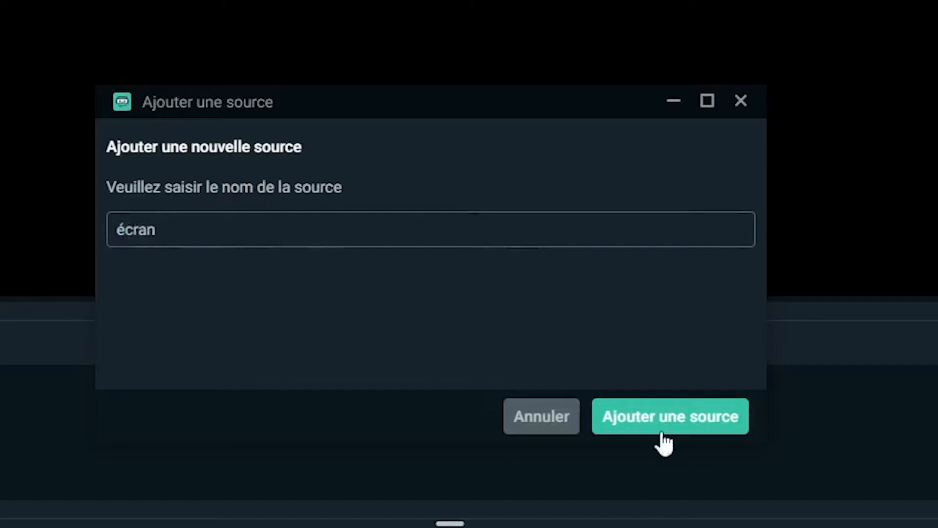
pyautogui.click(660, 426)
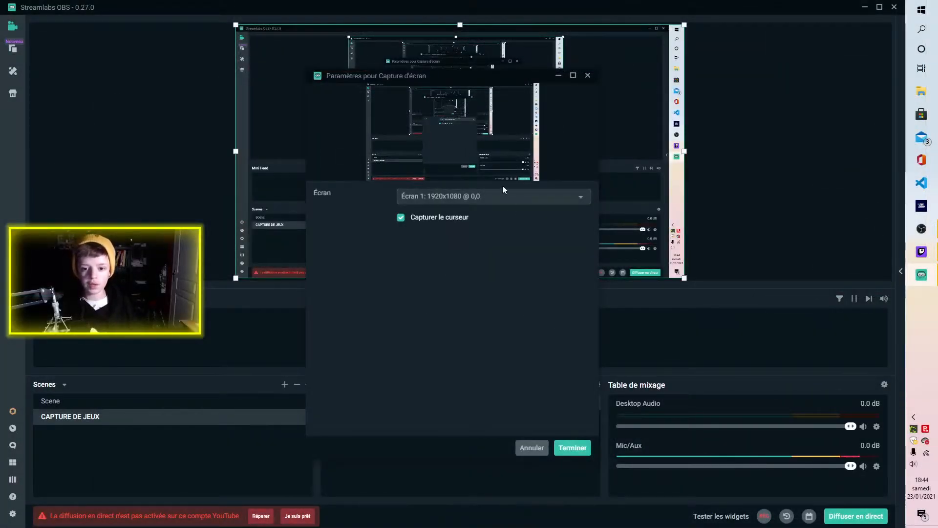
# Set the écran source to capture Écran 1: 1920x1080 @ 0,0 and finish its settings
pyautogui.click(537, 198)
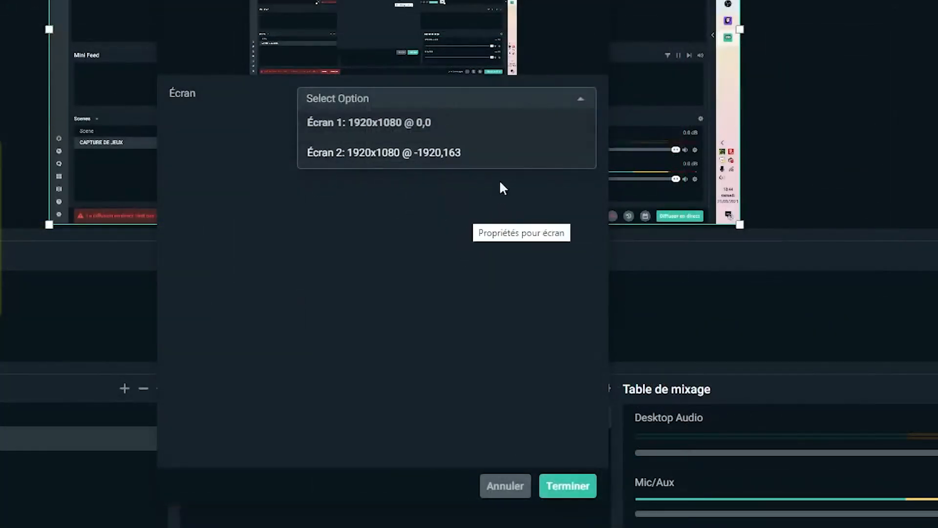
pyautogui.click(380, 121)
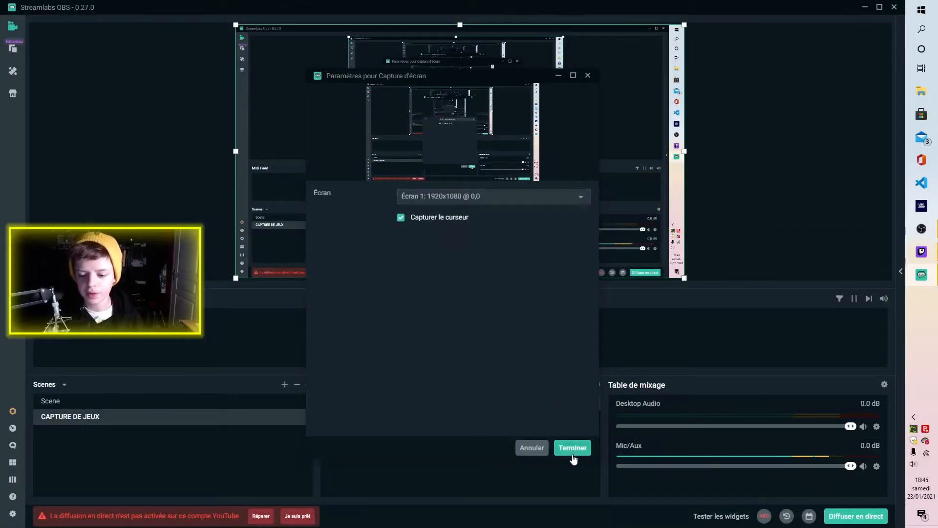
pyautogui.click(573, 448)
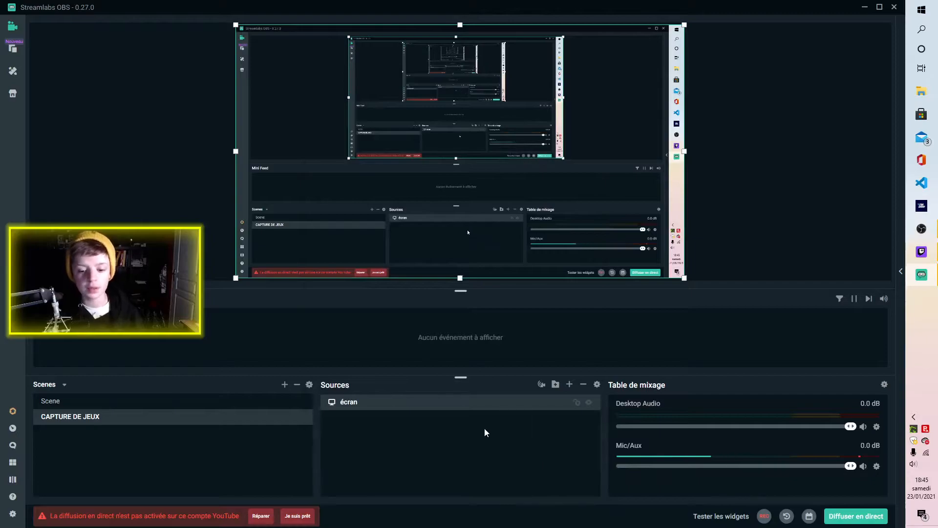
# Hide and show the écran source again, and try moving it in the preview before undoing the move
pyautogui.click(589, 403)
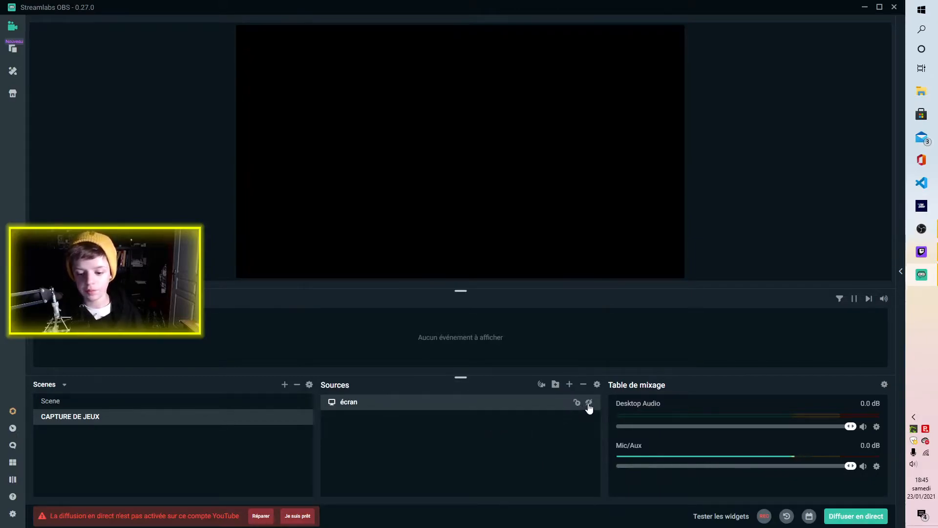
pyautogui.click(589, 402)
pyautogui.moveTo(505, 213); pyautogui.dragTo(527, 225)
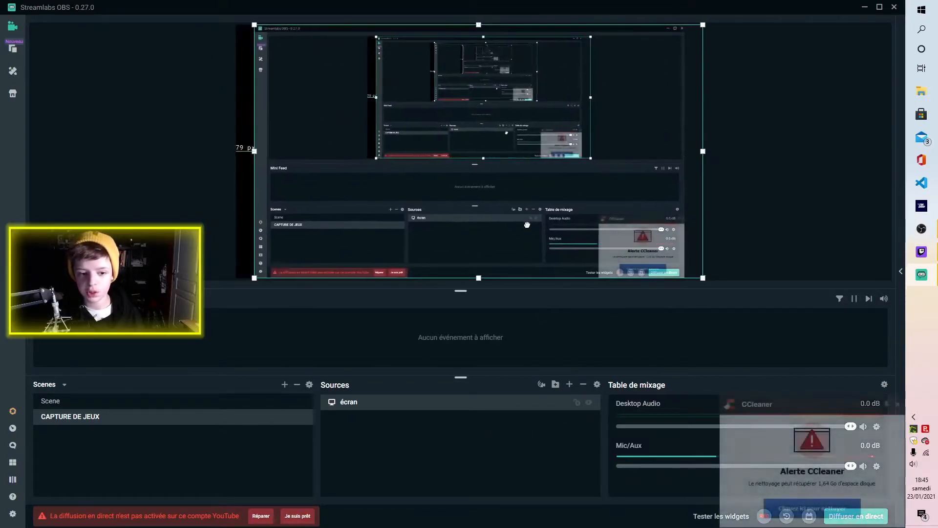
pyautogui.hotkey('ctrl', 'z')
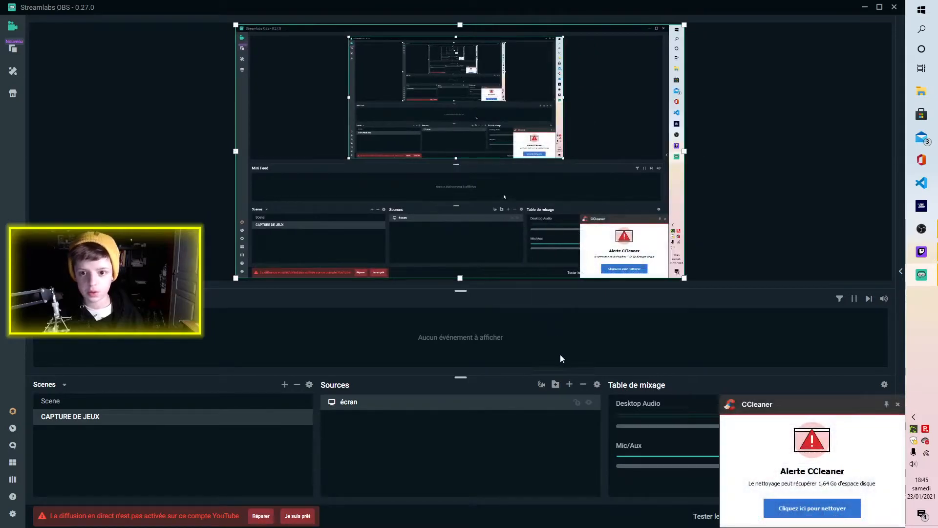
# Lock the écran source so it cannot be moved in the preview
pyautogui.click(578, 403)
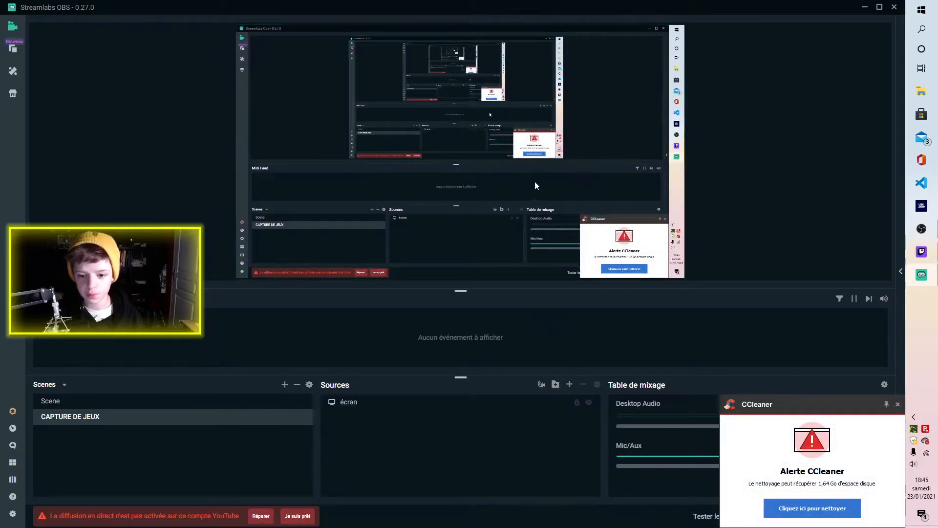
# Dismiss the CCleaner alert and view the description of the Dispositif de capture vidéo source type without adding it
pyautogui.click(899, 405)
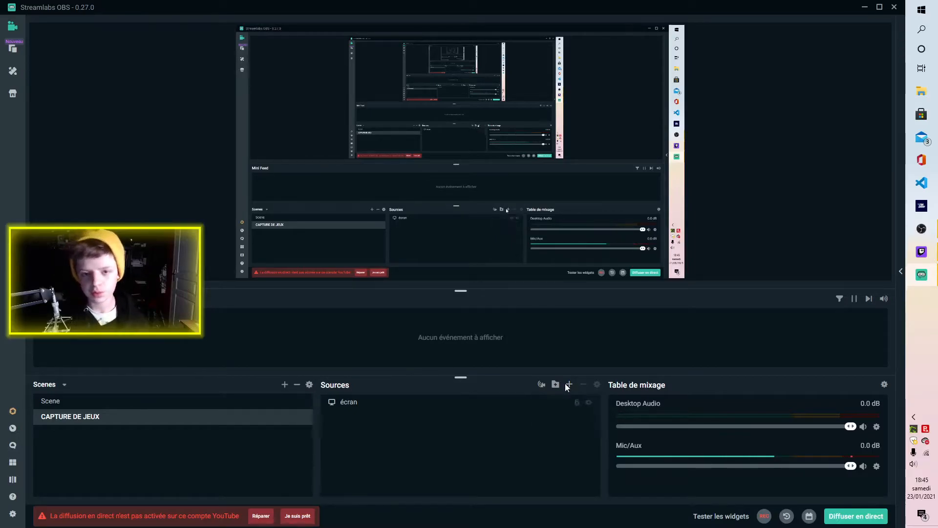
pyautogui.click(570, 385)
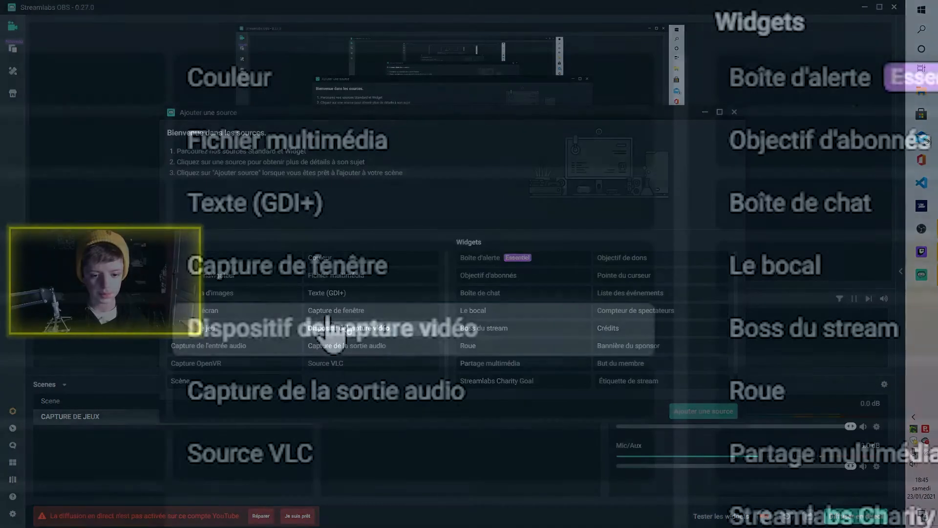
pyautogui.click(343, 328)
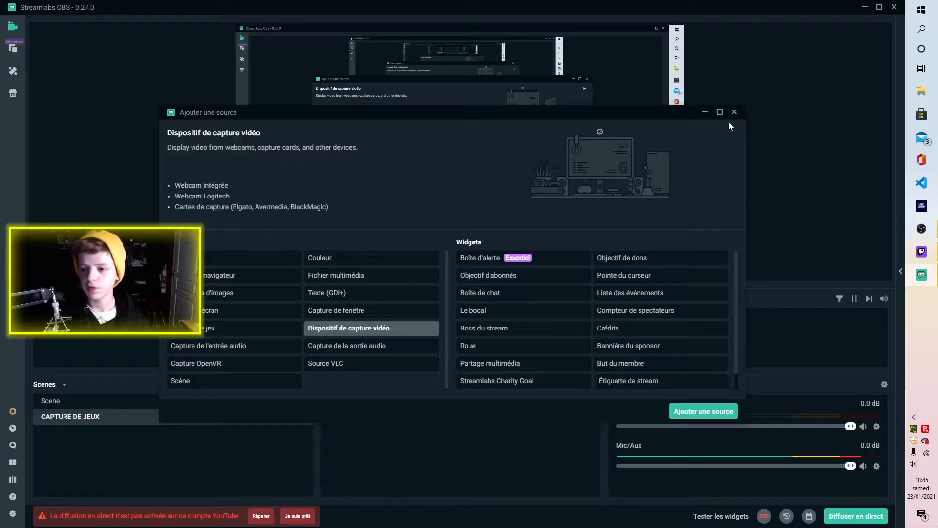
pyautogui.click(733, 111)
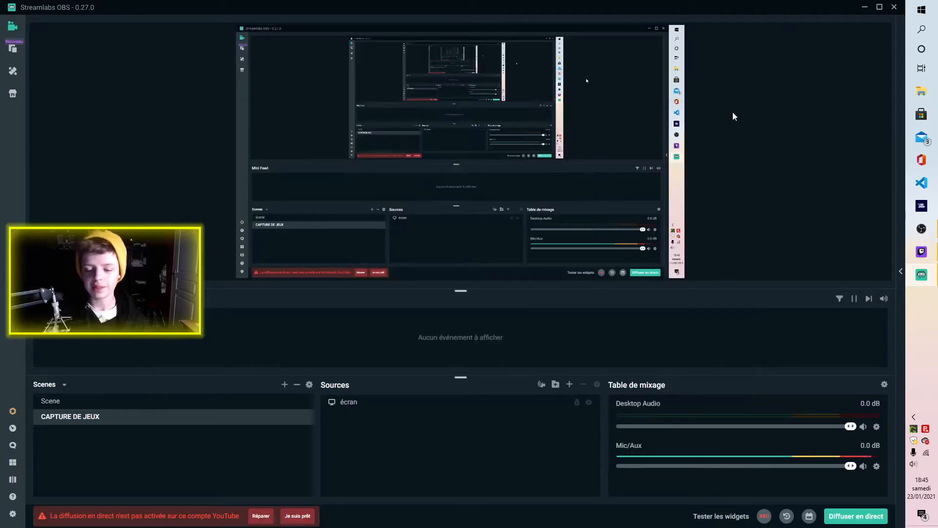
# Add an Image source with the Impostor picture from the MINIA AMONG US folder and enlarge it to fill the preview
pyautogui.click(569, 385)
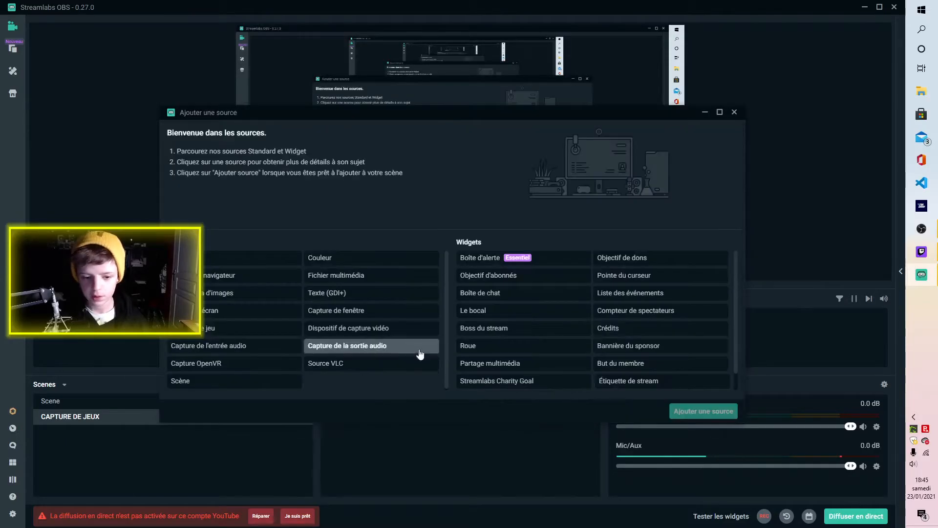
pyautogui.click(253, 266)
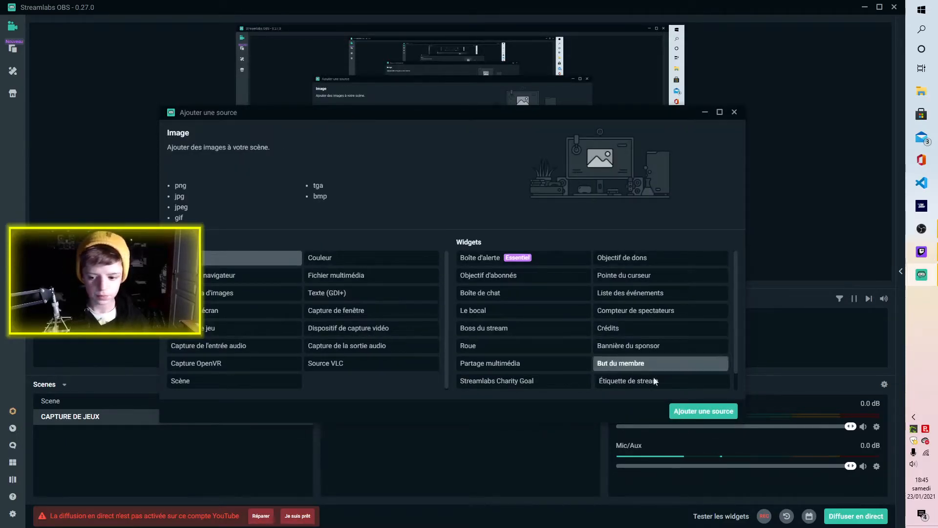
pyautogui.click(694, 412)
pyautogui.click(538, 330)
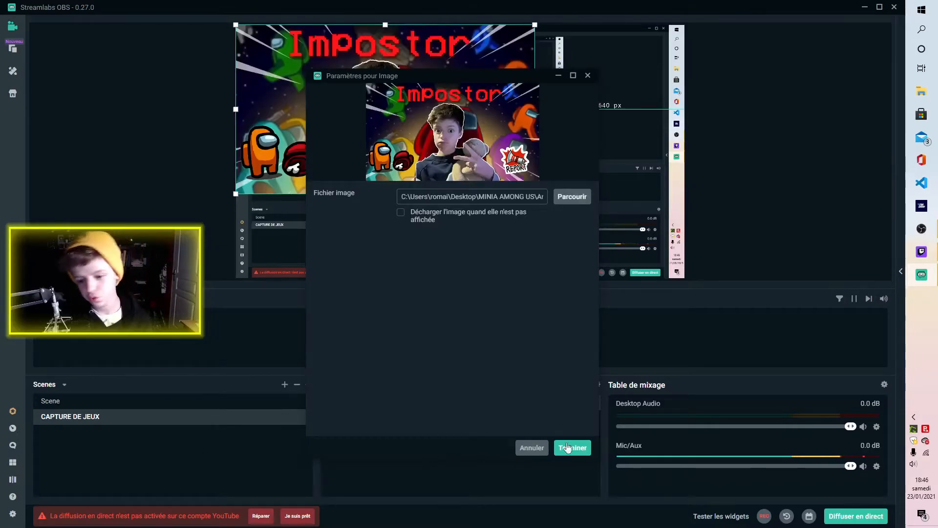
pyautogui.click(573, 448)
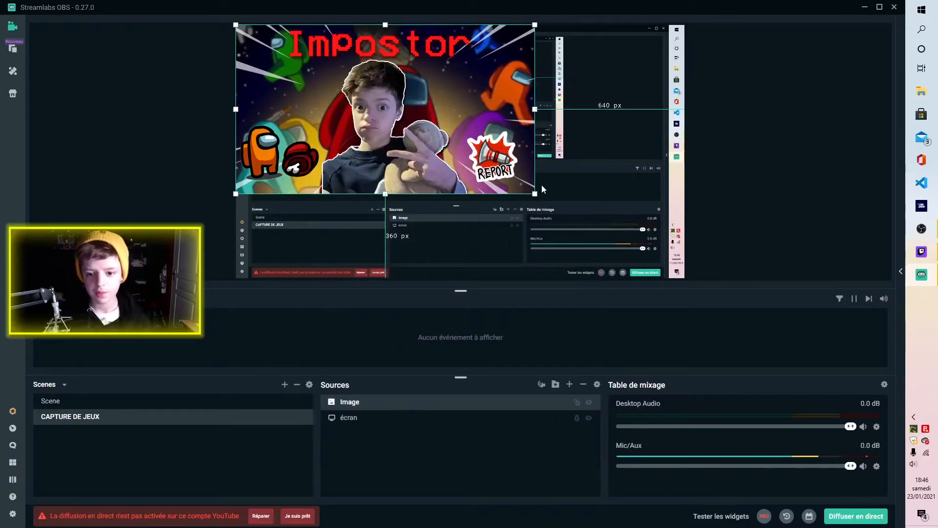
pyautogui.moveTo(542, 186); pyautogui.dragTo(654, 283)
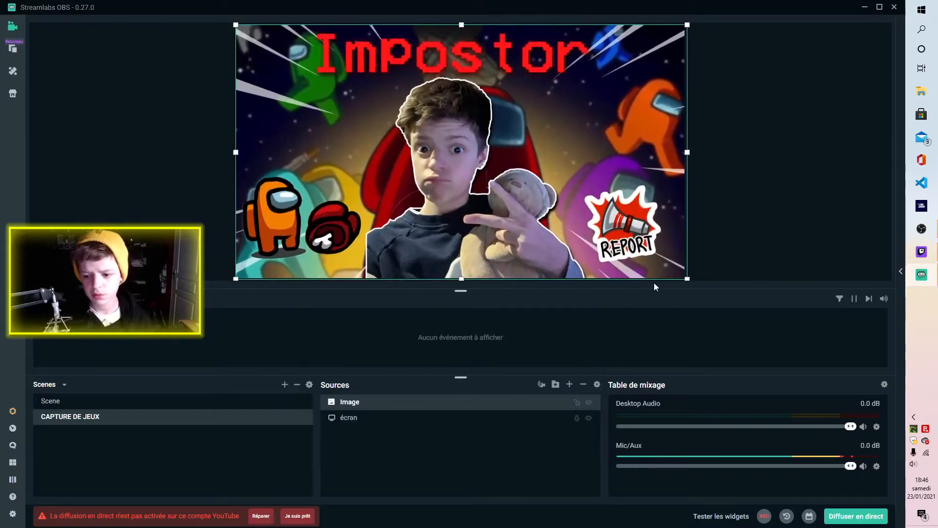
pyautogui.click(716, 181)
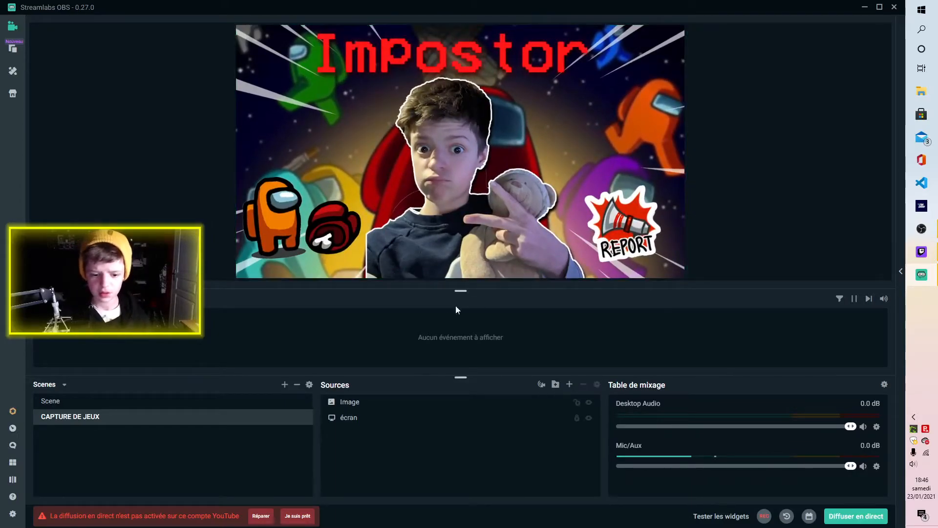
# Move the Image source below écran in the source order and bring it back to the top
pyautogui.click(410, 402)
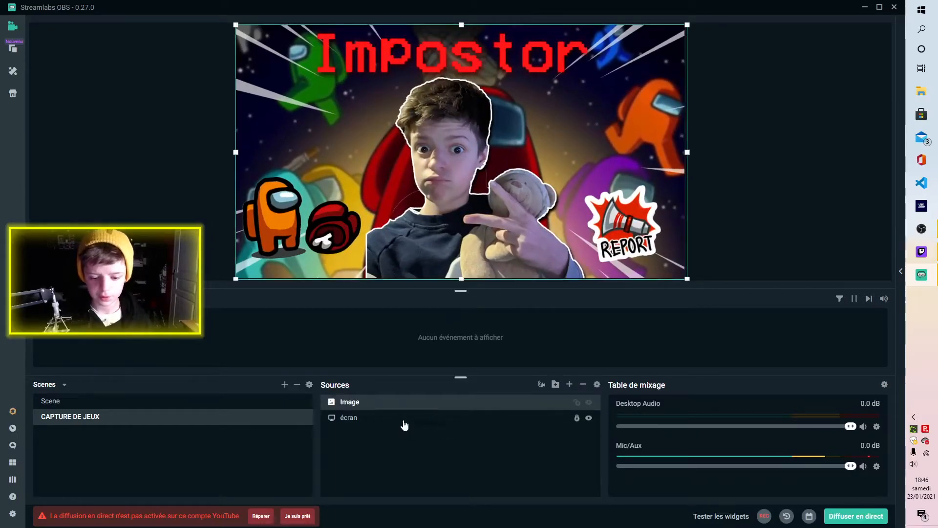
pyautogui.moveTo(402, 427); pyautogui.dragTo(402, 425)
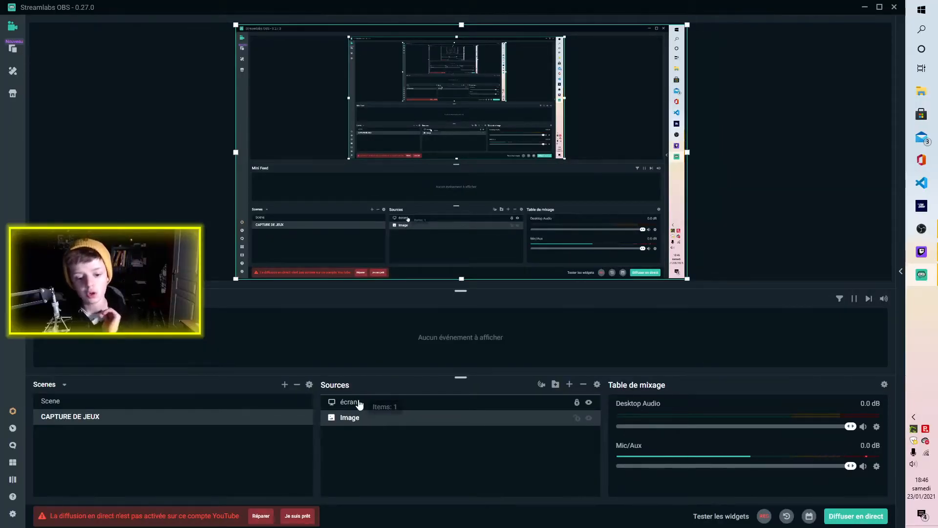
pyautogui.moveTo(358, 404); pyautogui.dragTo(358, 404)
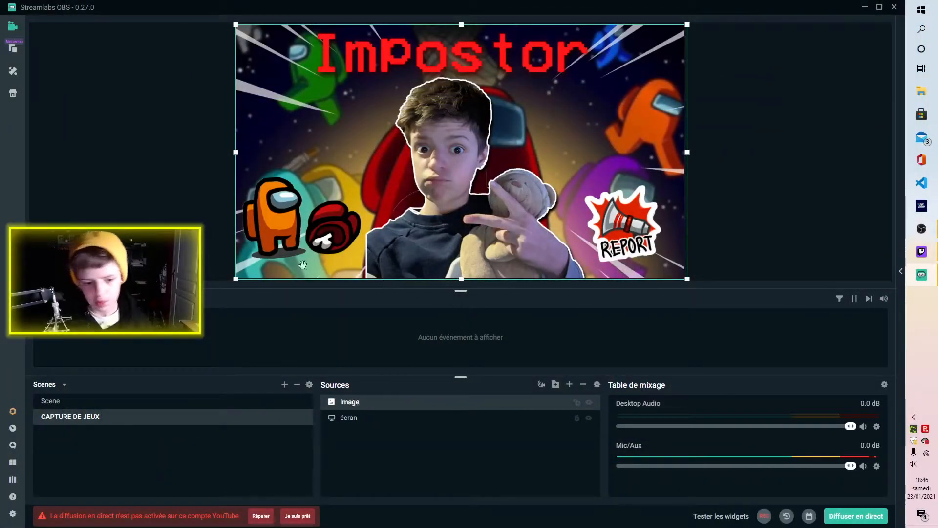
# Shrink the image, place it near the middle of the preview, and lock it against movement
pyautogui.moveTo(234, 280); pyautogui.dragTo(517, 120)
pyautogui.moveTo(526, 79); pyautogui.dragTo(390, 155)
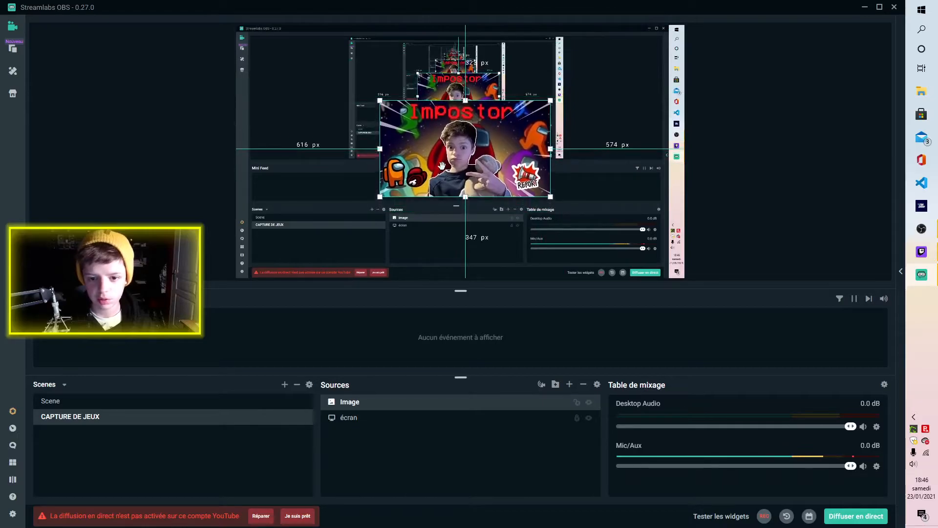
pyautogui.click(576, 402)
pyautogui.click(466, 120)
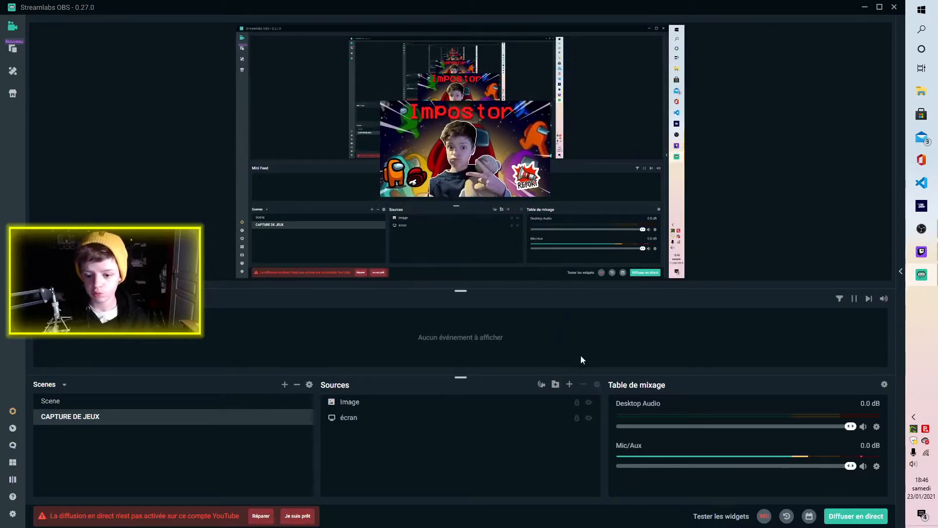
# Hide the Image source in the CAPTURE DE JEUX scene
pyautogui.click(590, 404)
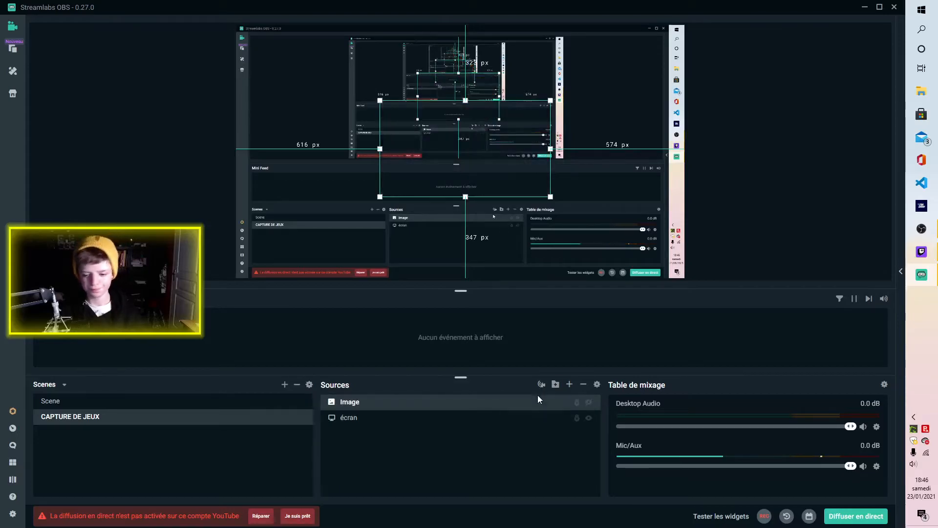
pyautogui.rightClick(539, 395)
pyautogui.click(479, 469)
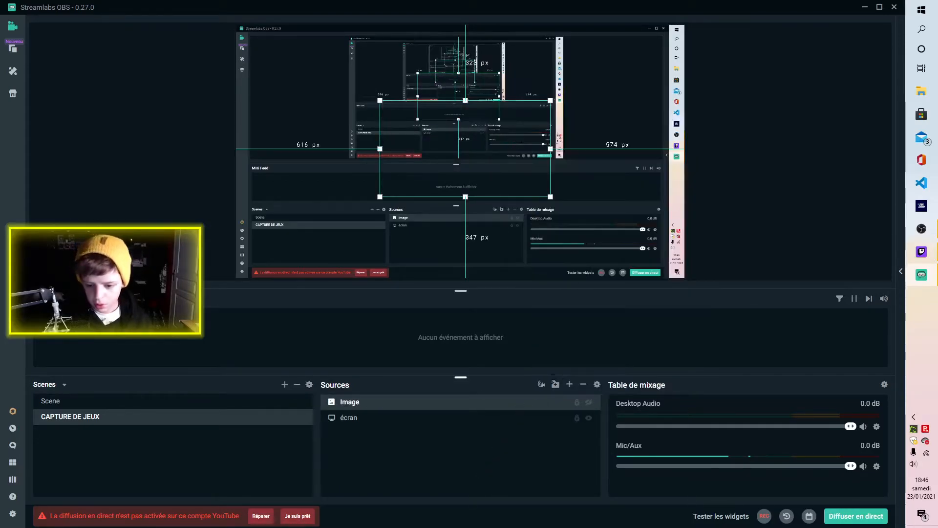
# Add a Boîte d'alerte widget source under its default name and close its settings without changes
pyautogui.click(570, 385)
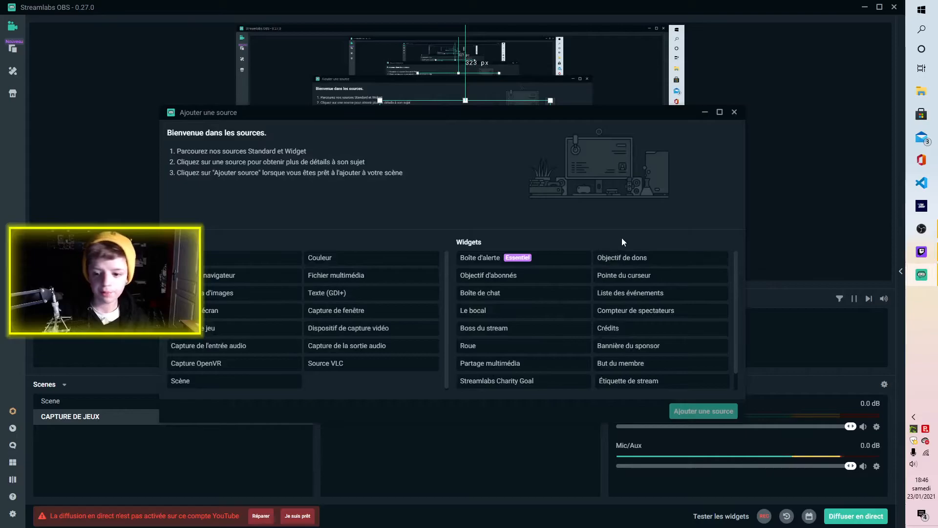
pyautogui.click(525, 263)
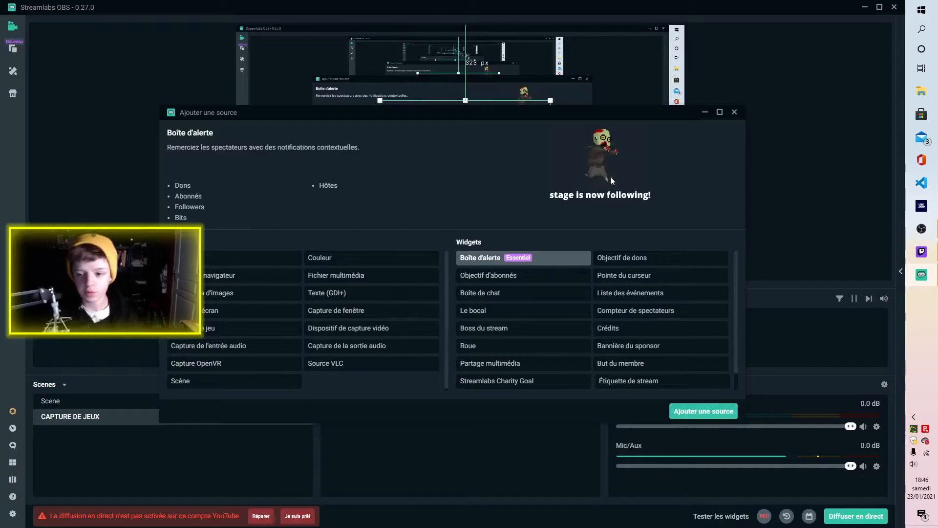
pyautogui.click(699, 411)
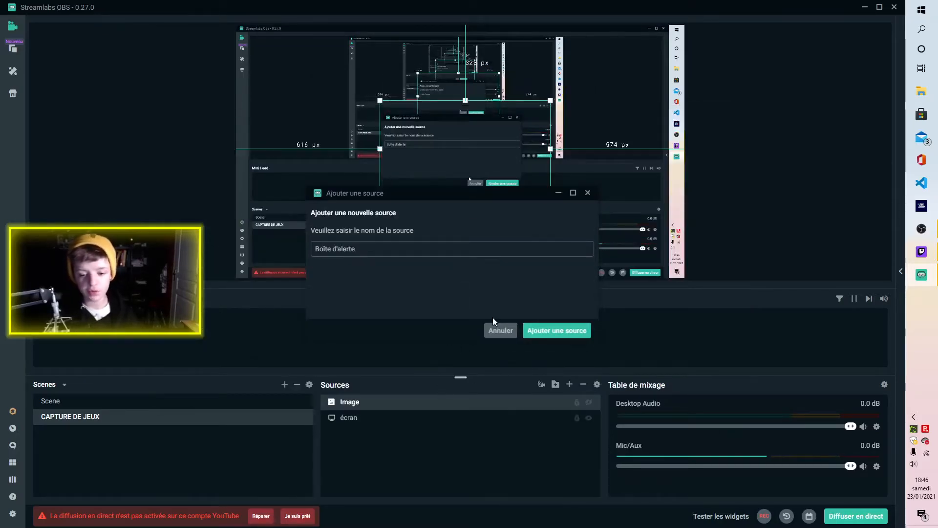
pyautogui.click(560, 331)
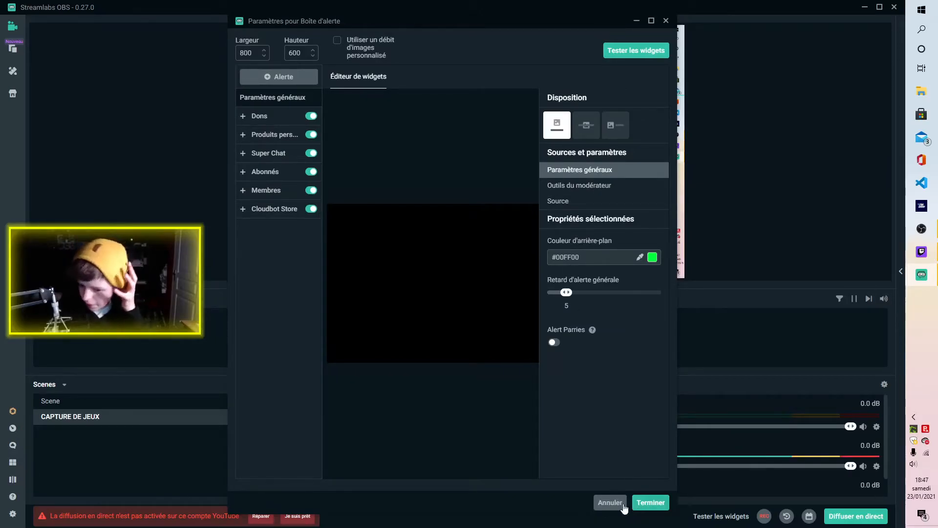
pyautogui.click(615, 502)
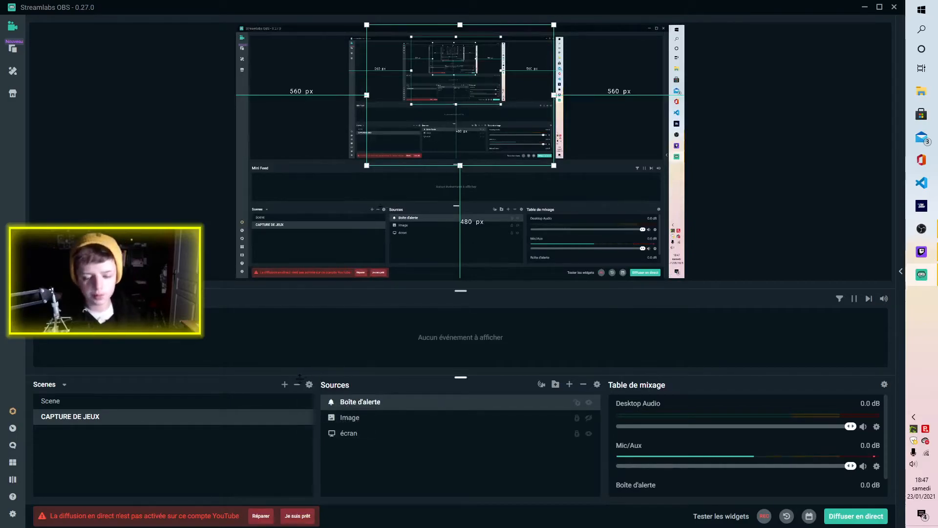
# Create a new scene named IMAGe
pyautogui.click(285, 384)
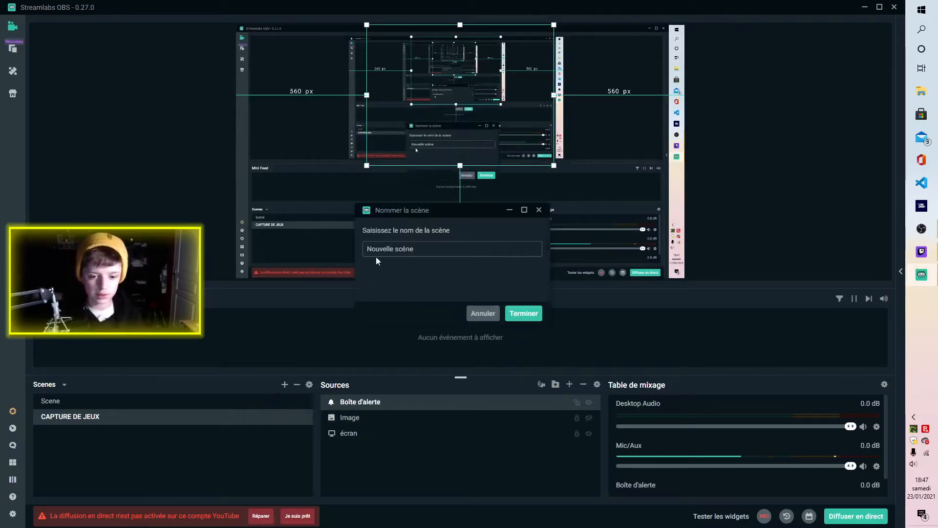
pyautogui.write('IAM%G')
pyautogui.press('BackSpace')
pyautogui.press('BackSpace')
pyautogui.press('BackSpace')
pyautogui.press('BackSpace')
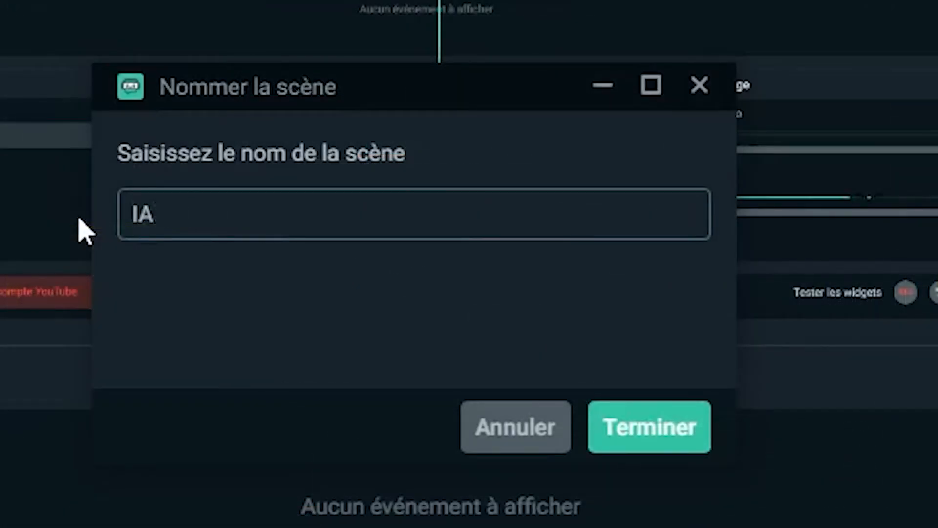
pyautogui.write('MAGZ')
pyautogui.press('BackSpace')
pyautogui.write('e')
pyautogui.press('Return')
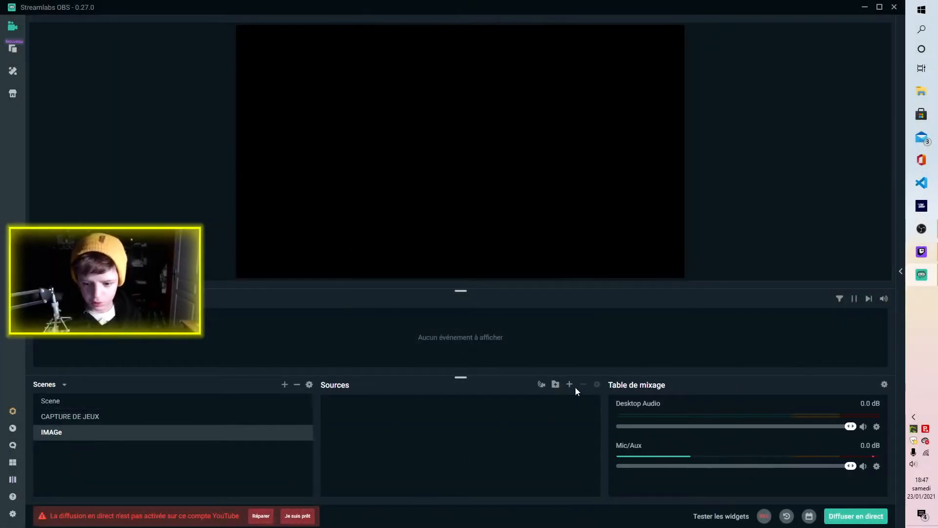
# Add the existing Image source to the IMAGe scene, enlarge it to fill the preview, and lock it
pyautogui.click(571, 385)
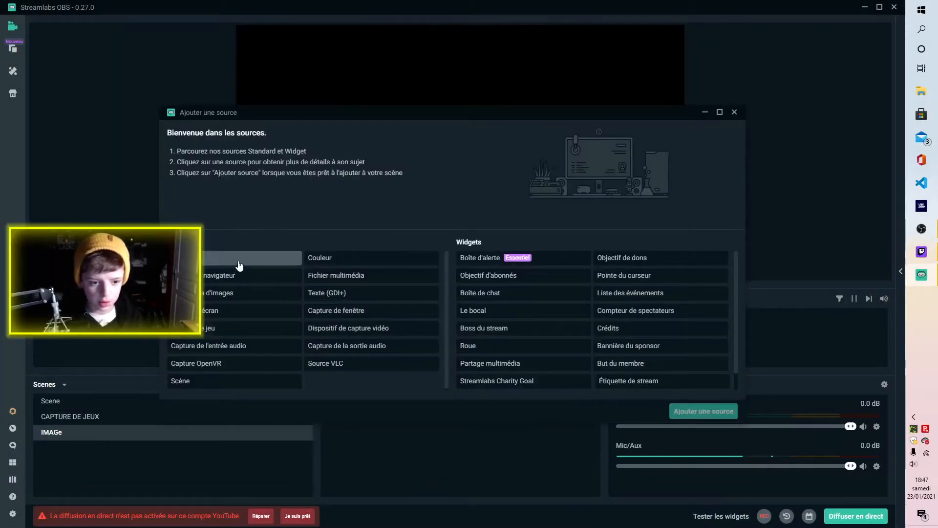
pyautogui.click(238, 259)
pyautogui.click(701, 411)
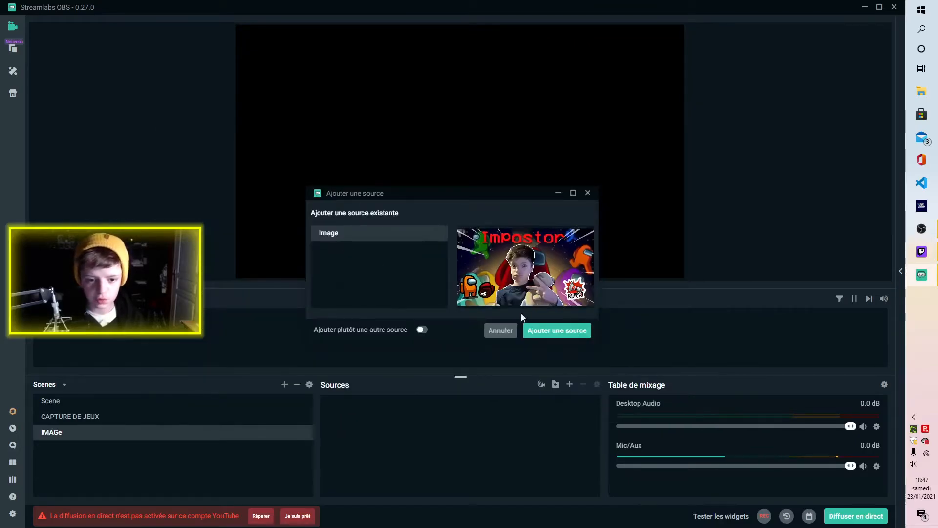
pyautogui.click(547, 331)
pyautogui.moveTo(536, 194); pyautogui.dragTo(687, 279)
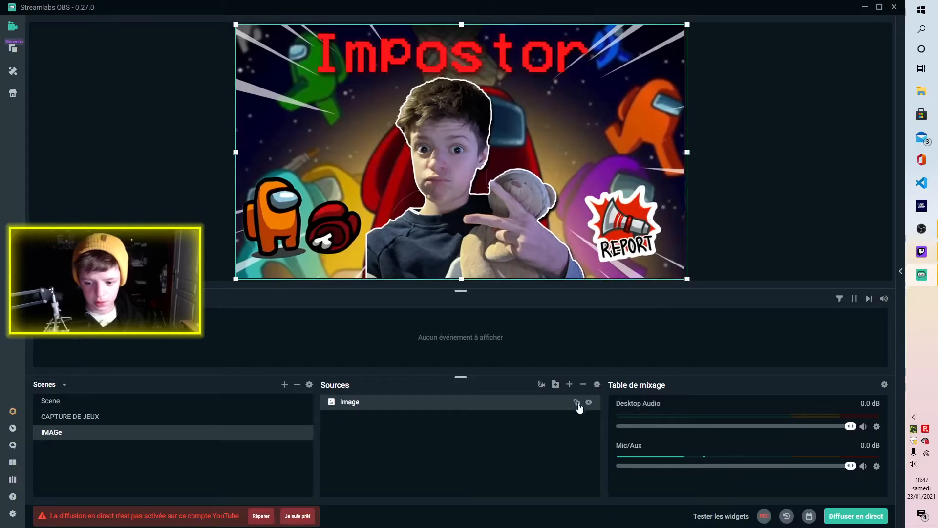
# Show the Image source again in CAPTURE DE JEUX, and switch to the IMAGe scene and back
pyautogui.click(219, 421)
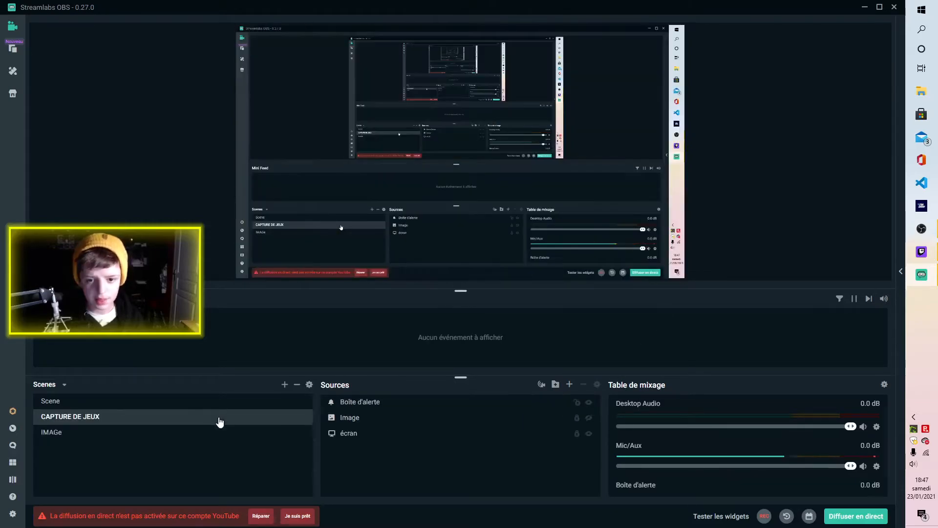
pyautogui.click(589, 417)
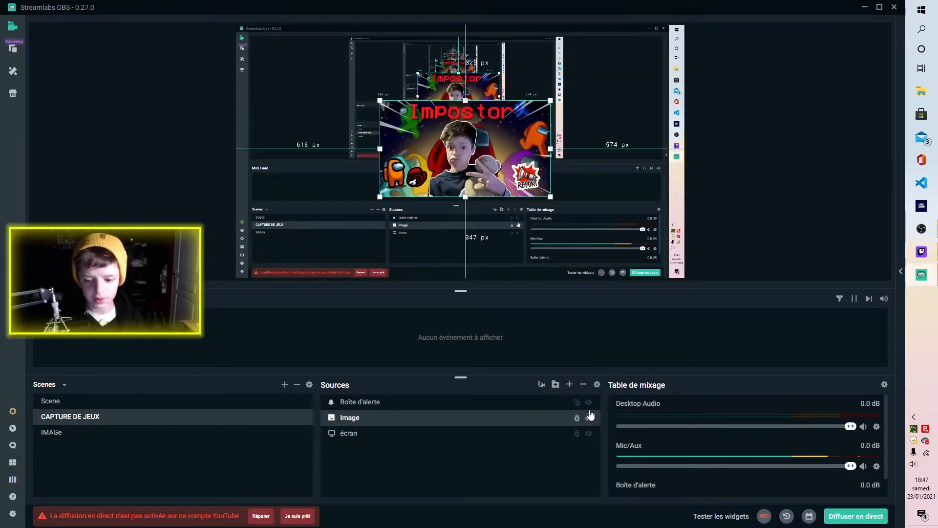
pyautogui.click(191, 433)
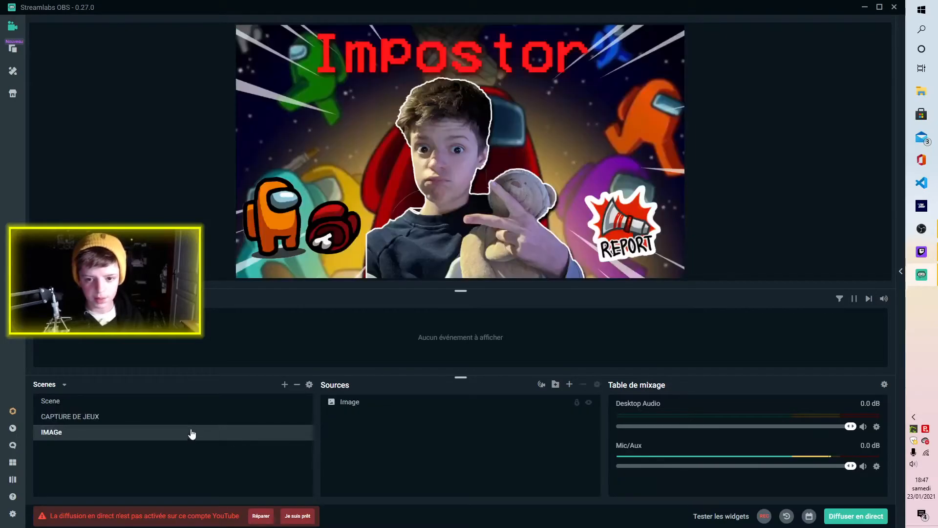
pyautogui.click(192, 417)
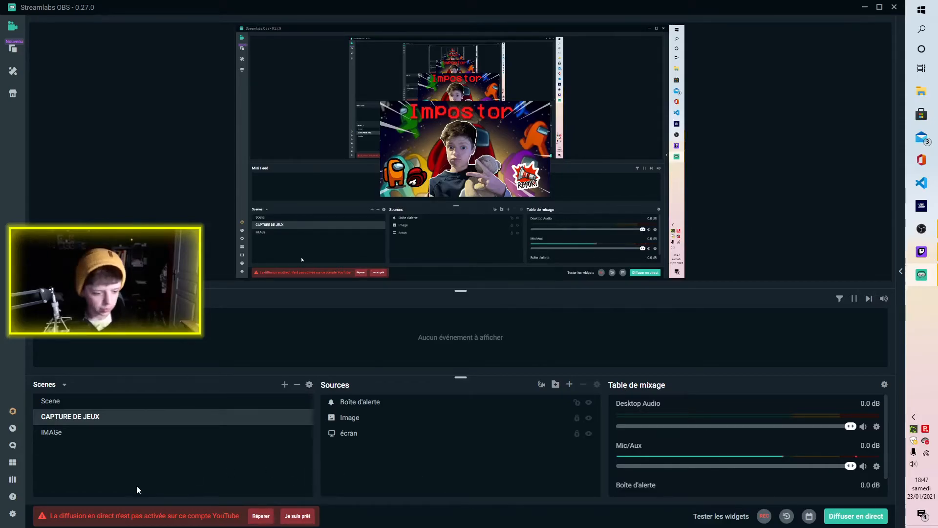
# Open the application settings and examine the Général options and the Stream destinations
pyautogui.click(13, 513)
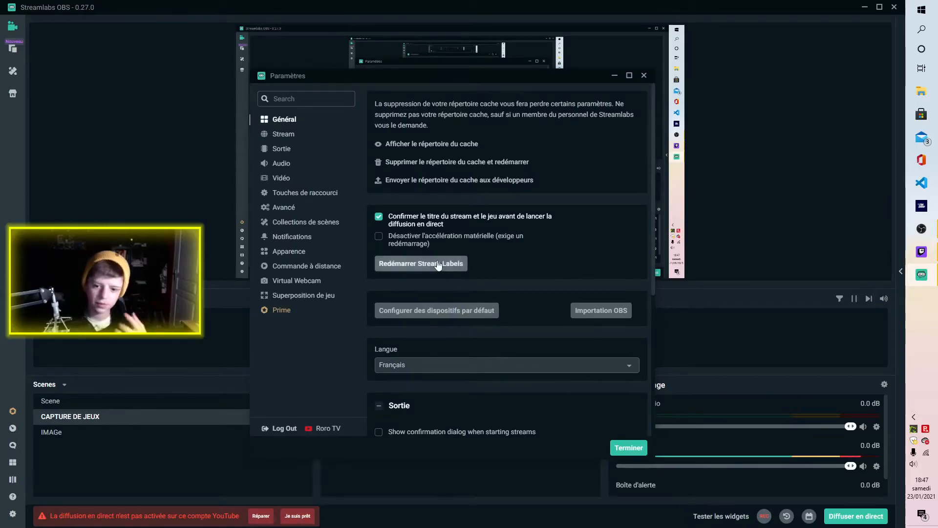
pyautogui.scroll(-5, 441, 271)
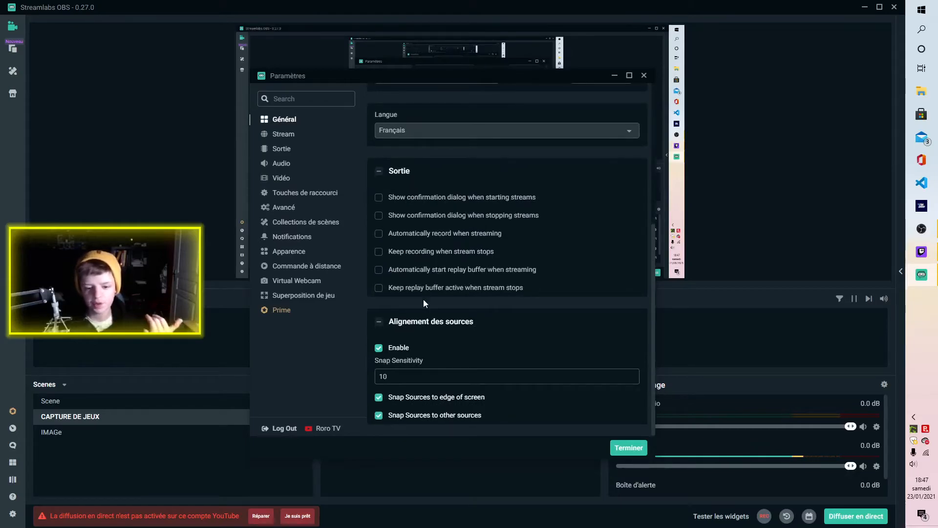
pyautogui.click(276, 139)
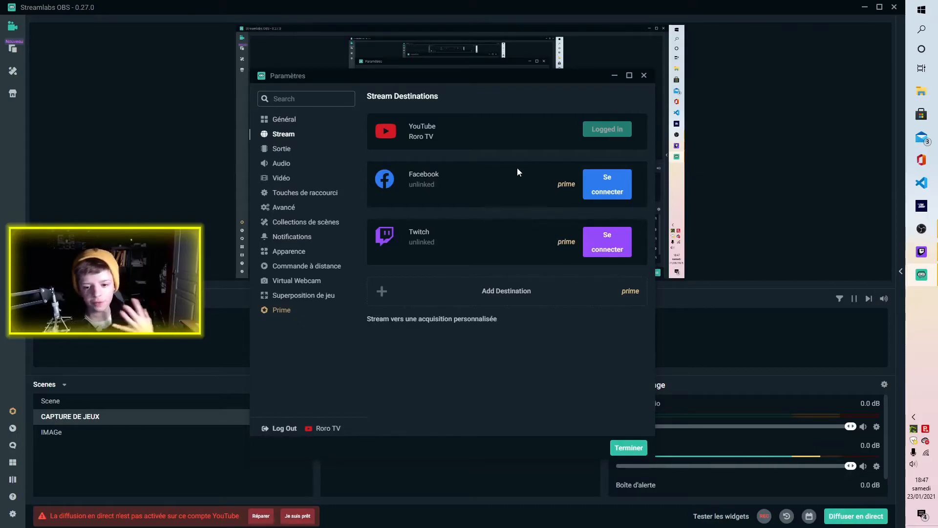
# Examine the Sortie settings for streaming, recording and the replay buffer
pyautogui.click(277, 152)
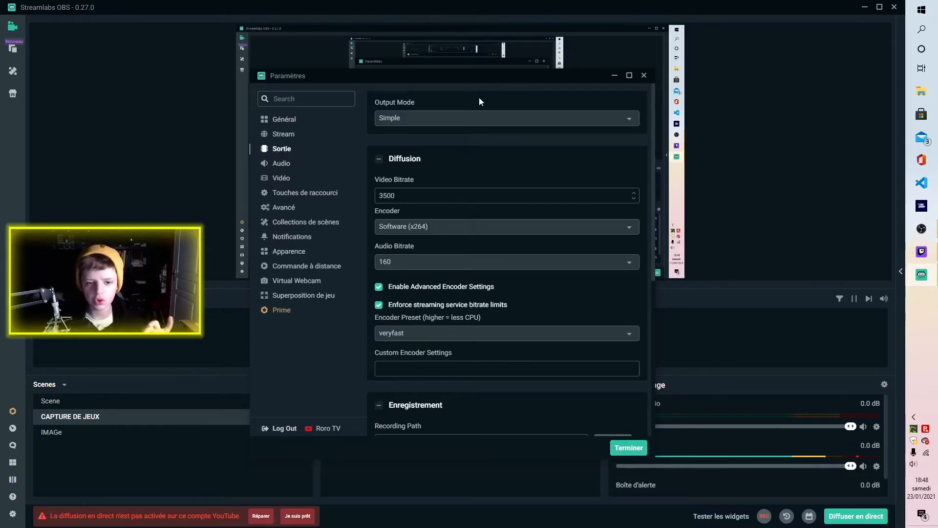
pyautogui.scroll(-5, 477, 196)
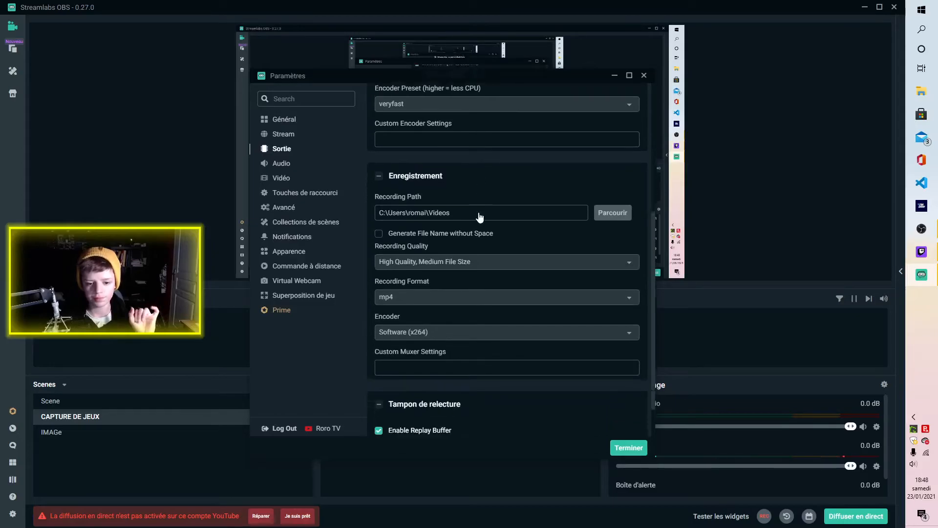
pyautogui.scroll(-1, 479, 217)
pyautogui.scroll(-1, 479, 215)
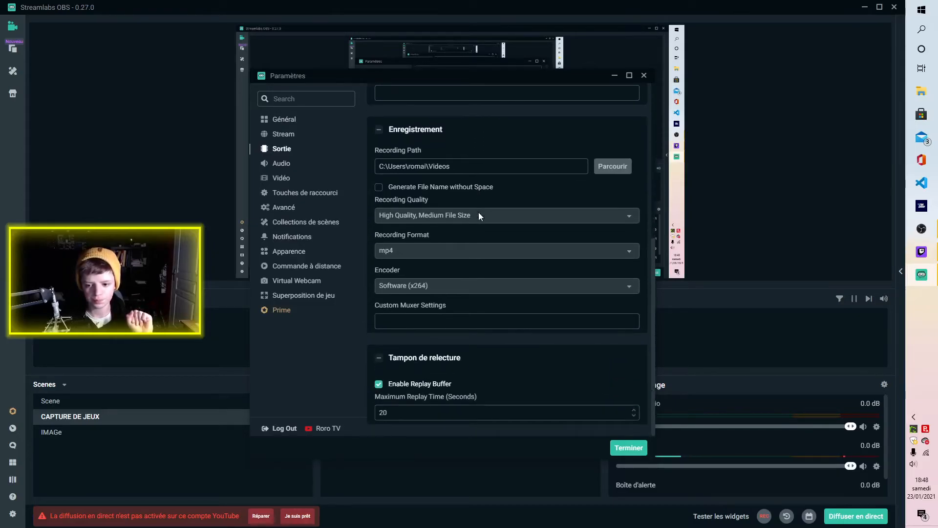
pyautogui.scroll(3, 479, 215)
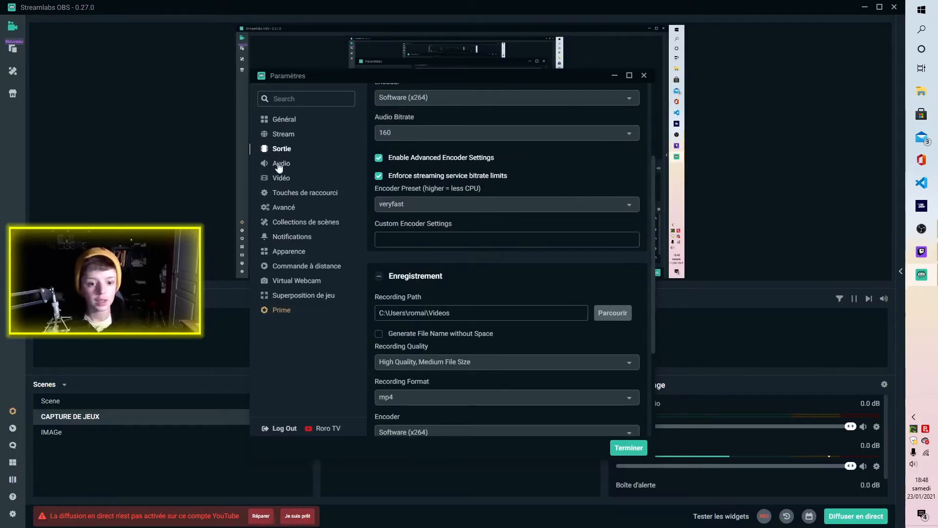
# Examine the Audio, Vidéo and Touches de raccourci settings
pyautogui.click(279, 166)
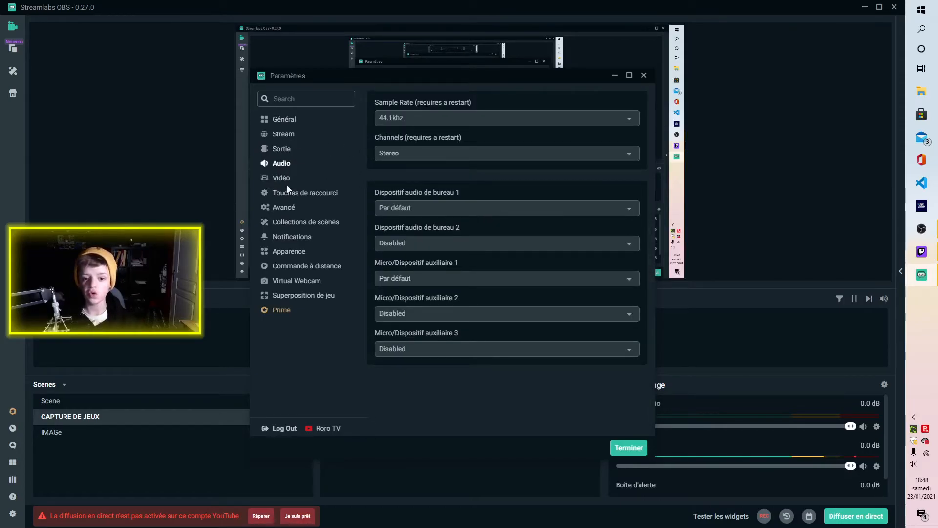
pyautogui.click(284, 178)
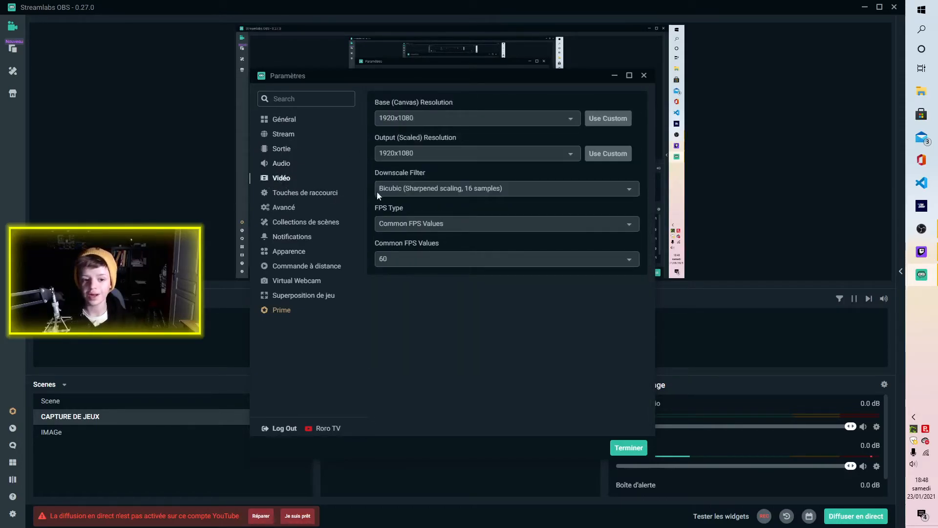
pyautogui.click(304, 197)
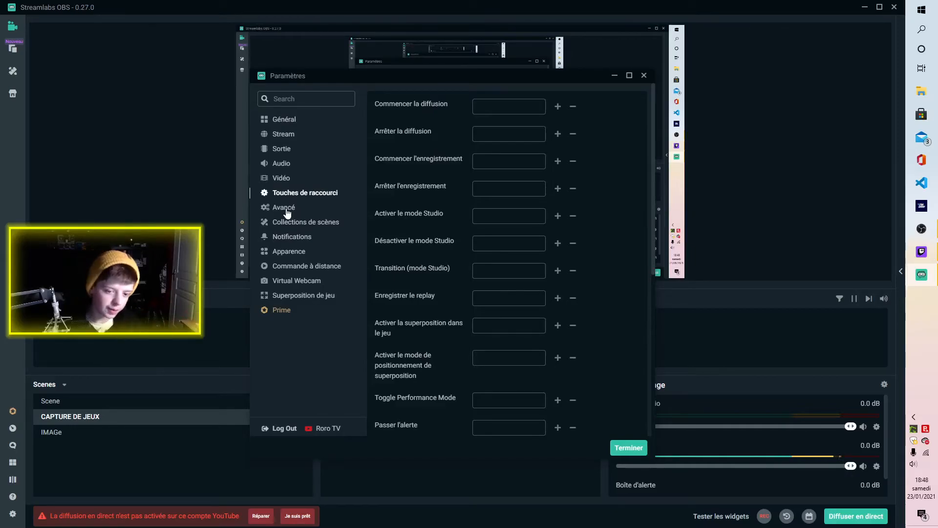
# Examine the Avancé and Collections de scènes settings, and close the settings window
pyautogui.click(288, 208)
pyautogui.scroll(-1, 429, 146)
pyautogui.scroll(-3, 425, 152)
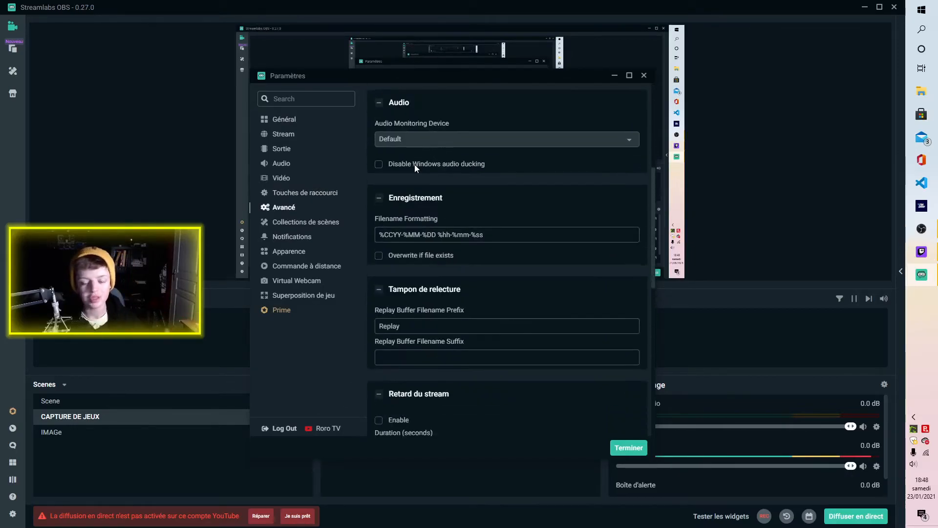
pyautogui.click(301, 227)
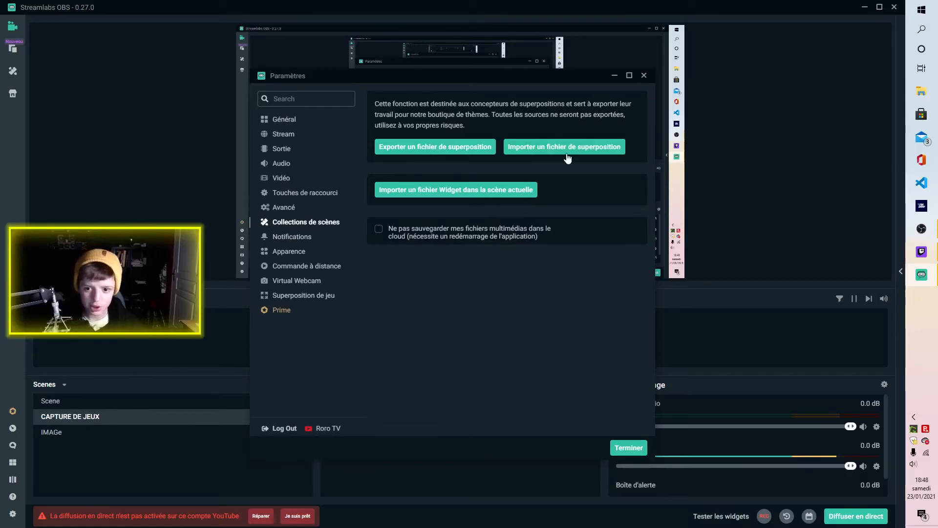
pyautogui.click(644, 75)
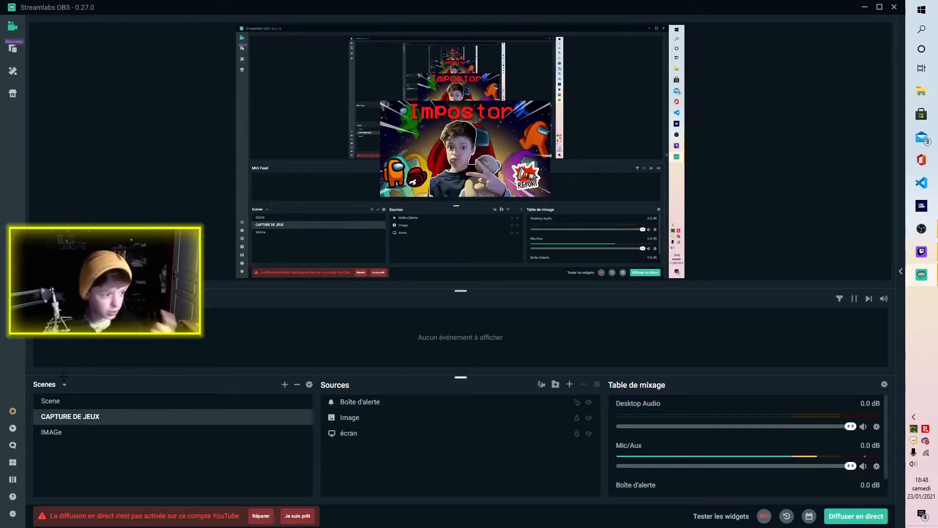
# Switch from the Scenes collection to the roro scene collection
pyautogui.click(64, 384)
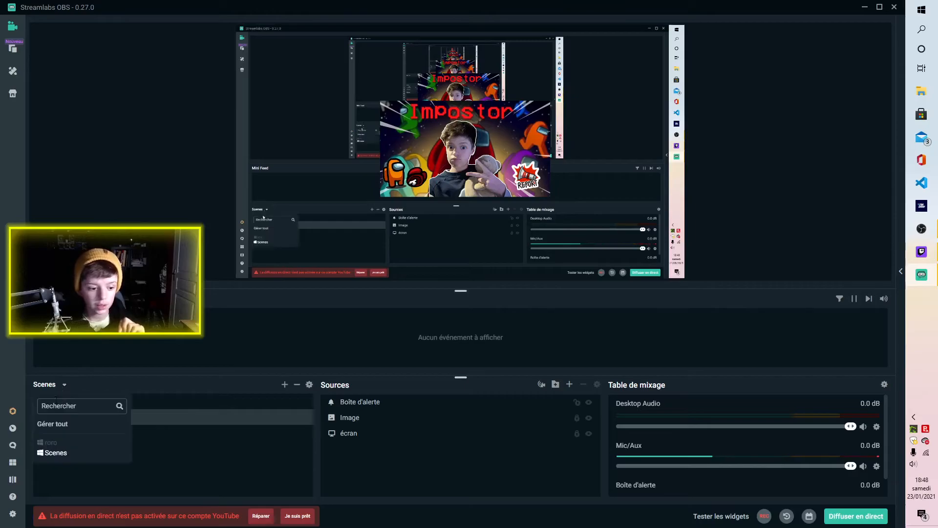
pyautogui.click(55, 452)
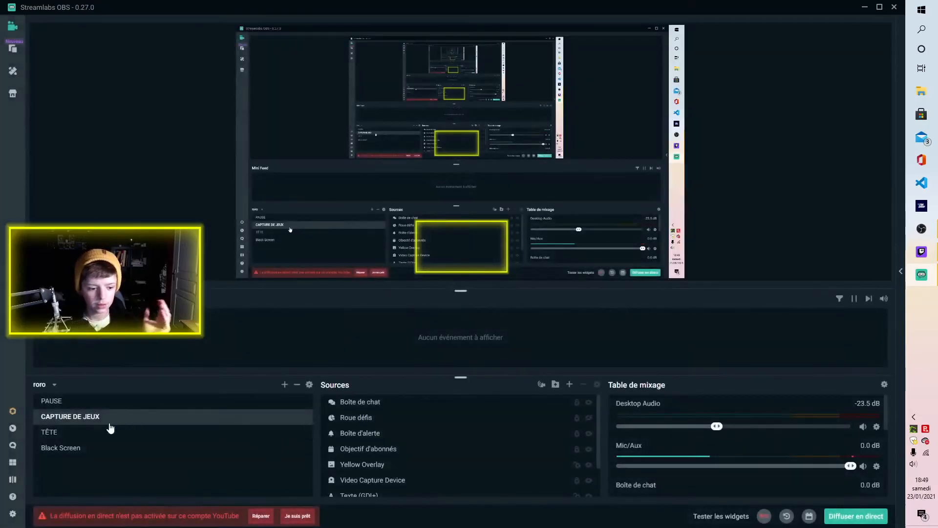
# Reopen the application settings and examine the Notifications and Apparence options
pyautogui.click(12, 514)
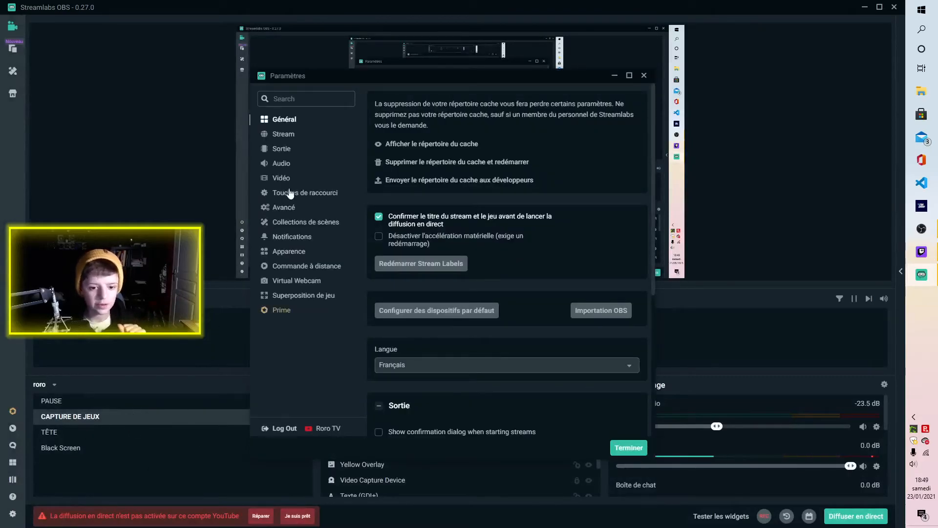
pyautogui.click(287, 239)
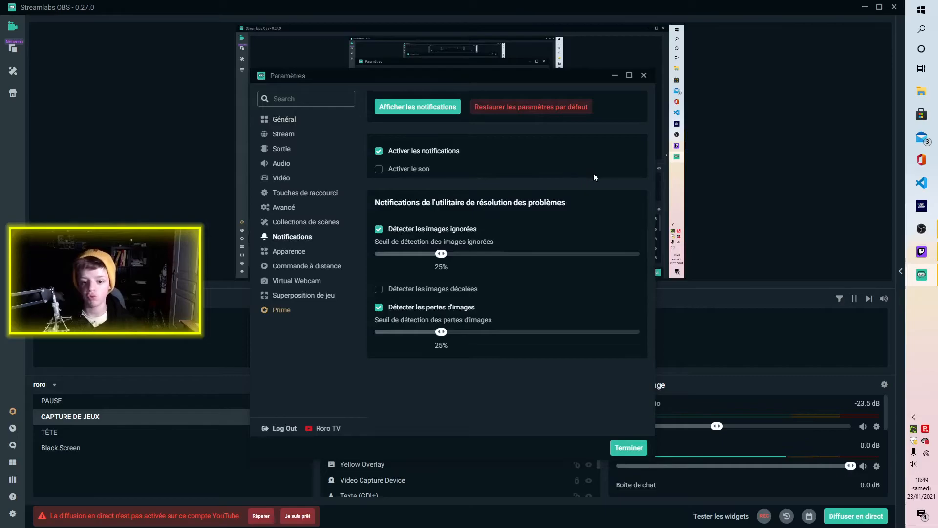
pyautogui.click(308, 254)
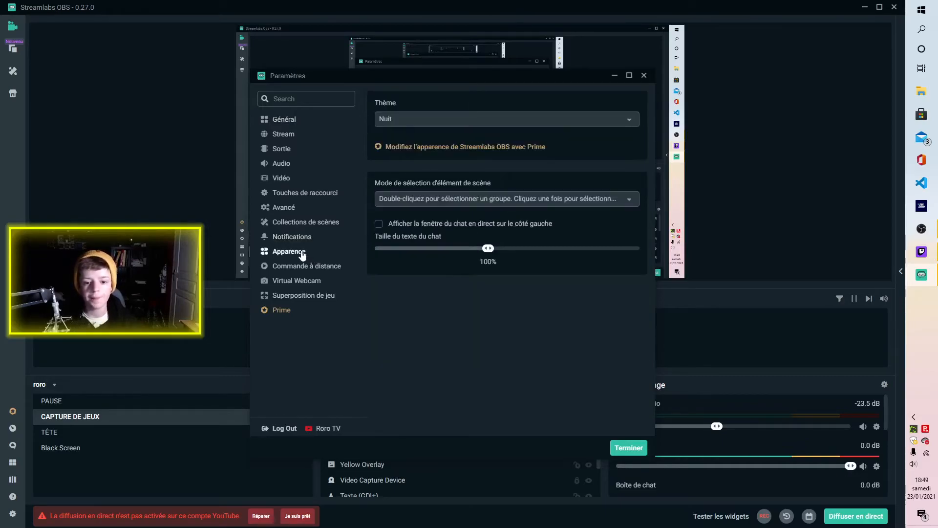
# Try the Jour theme and restore the Nuit theme
pyautogui.click(427, 120)
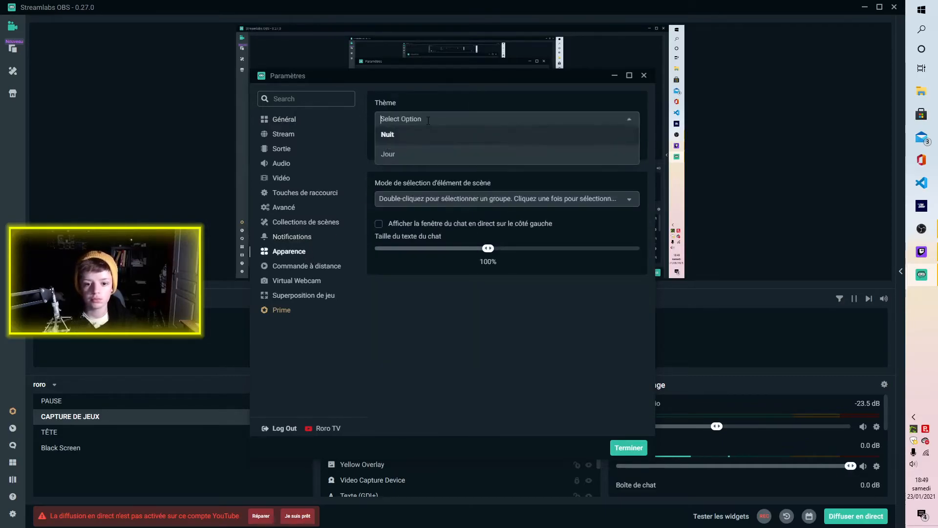
pyautogui.click(402, 152)
pyautogui.click(405, 119)
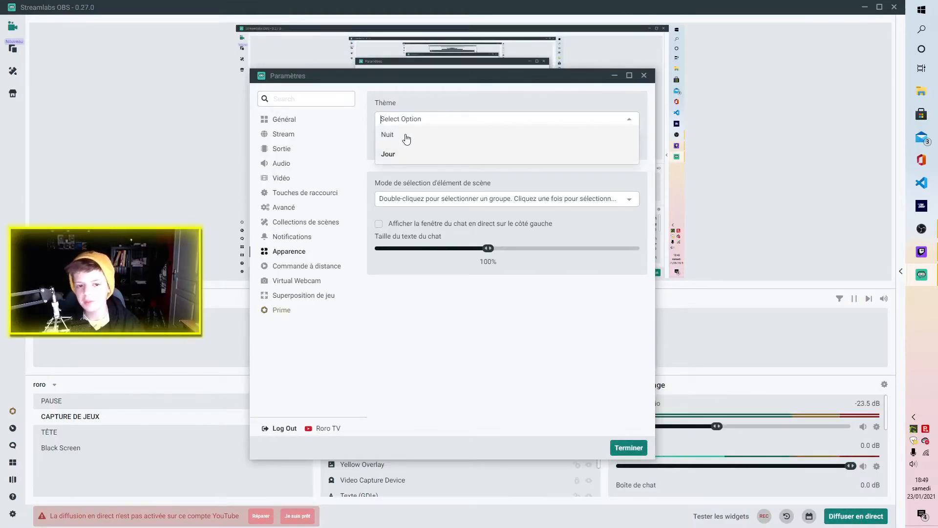
pyautogui.click(406, 137)
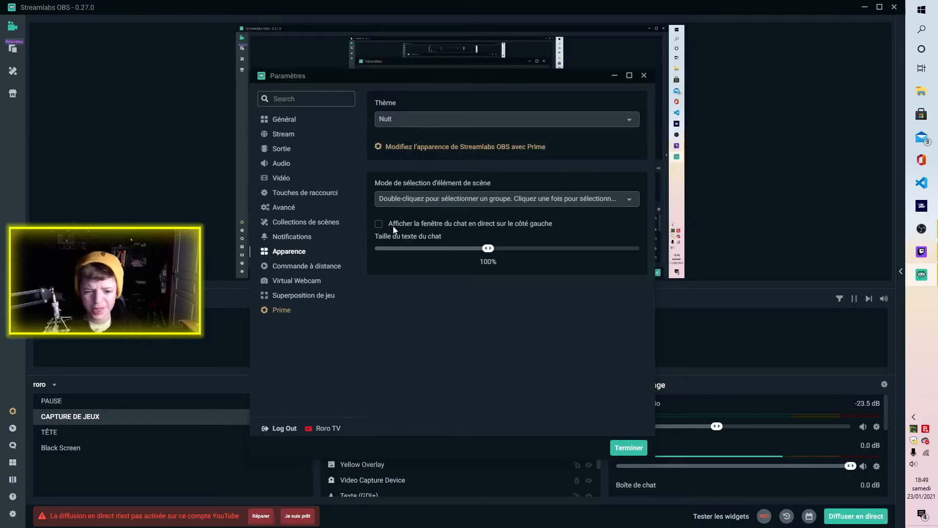
# Examine the Commande à distance, Virtual Webcam and Superposition de jeu settings, and close the settings window
pyautogui.click(284, 269)
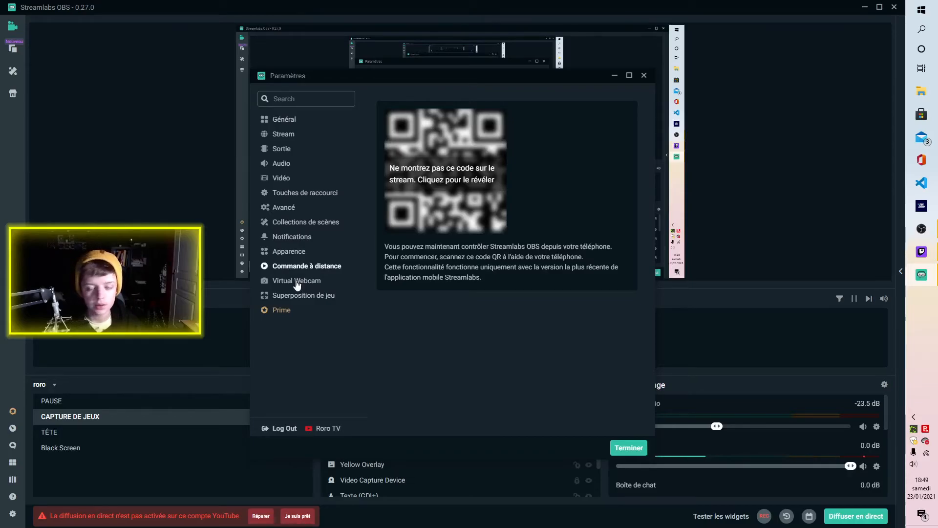
pyautogui.click(298, 281)
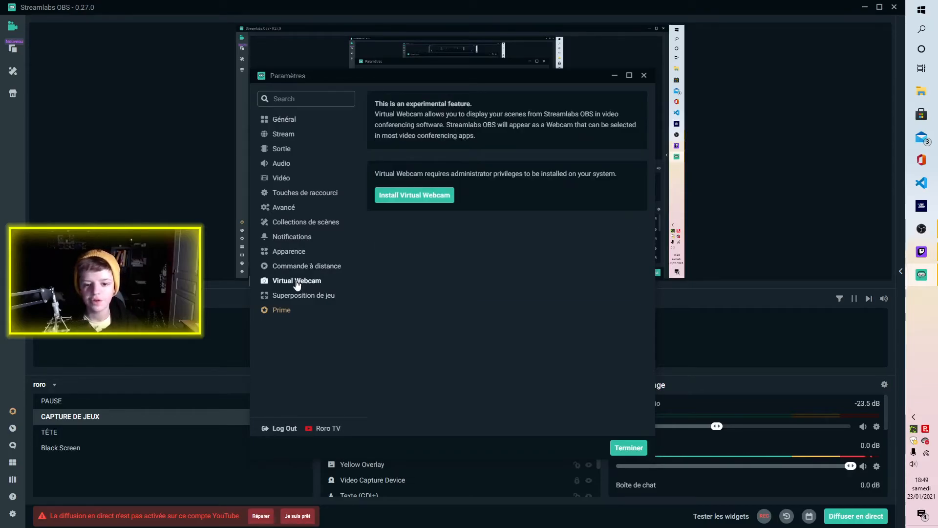
pyautogui.click(321, 298)
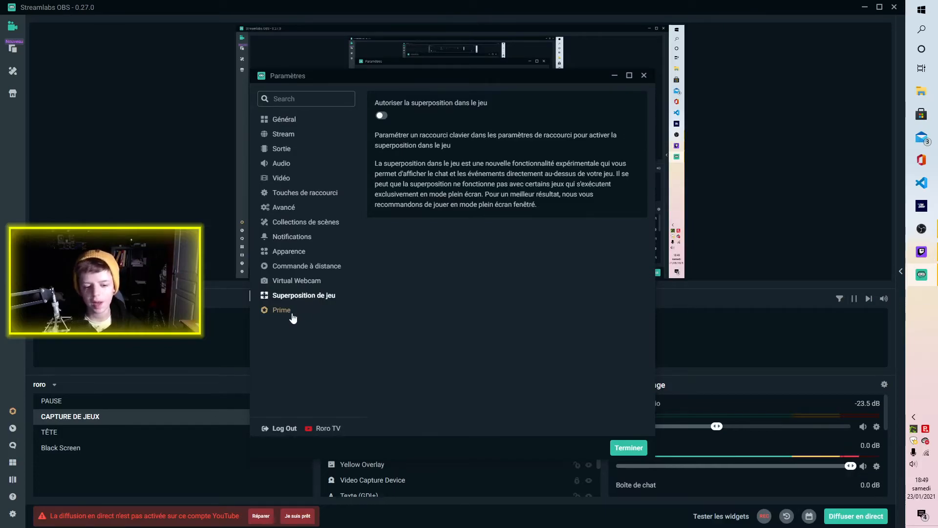
pyautogui.click(629, 448)
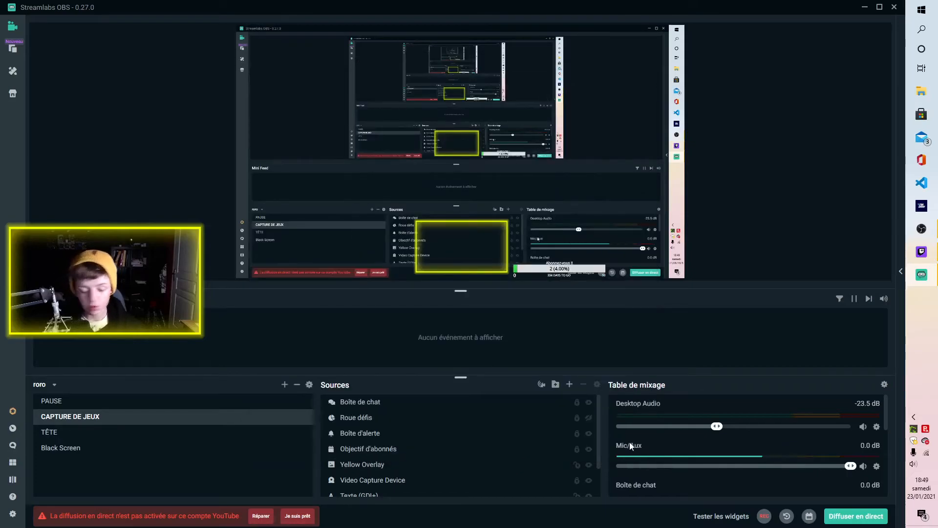
# View the window for starting the live broadcast and the one for scheduling a stream, and close both without saving
pyautogui.scroll(-5, 621, 425)
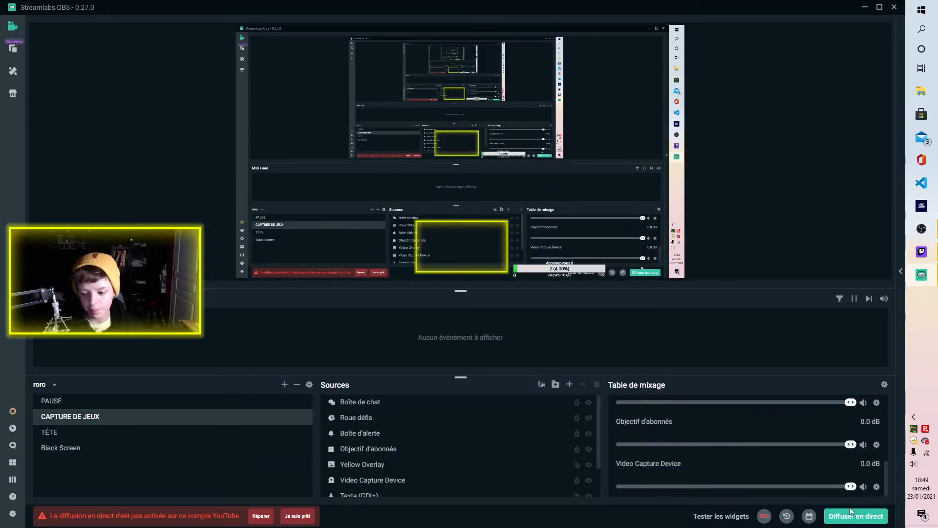
pyautogui.click(857, 517)
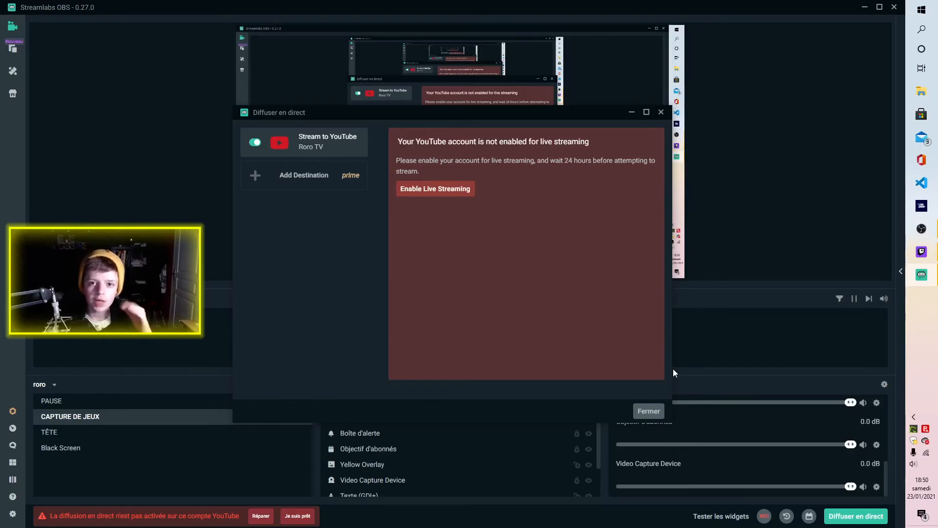
pyautogui.click(641, 408)
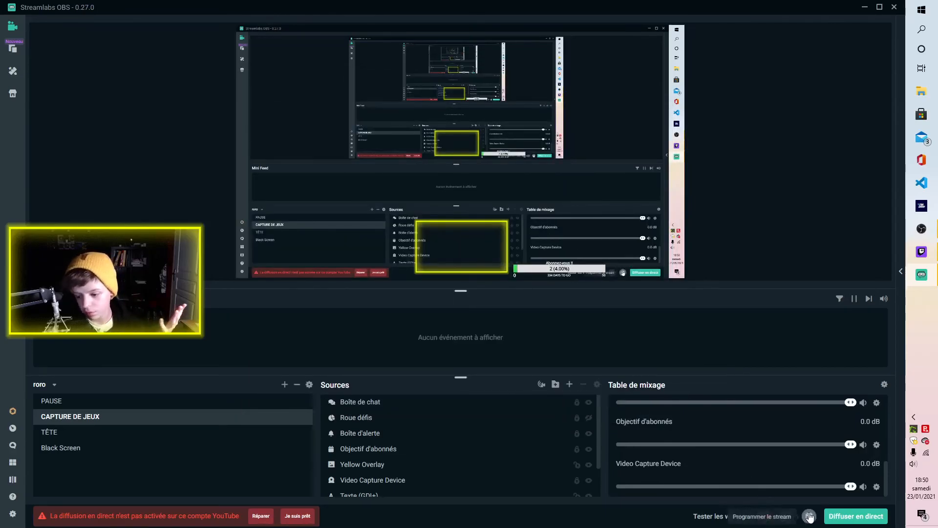
pyautogui.click(810, 517)
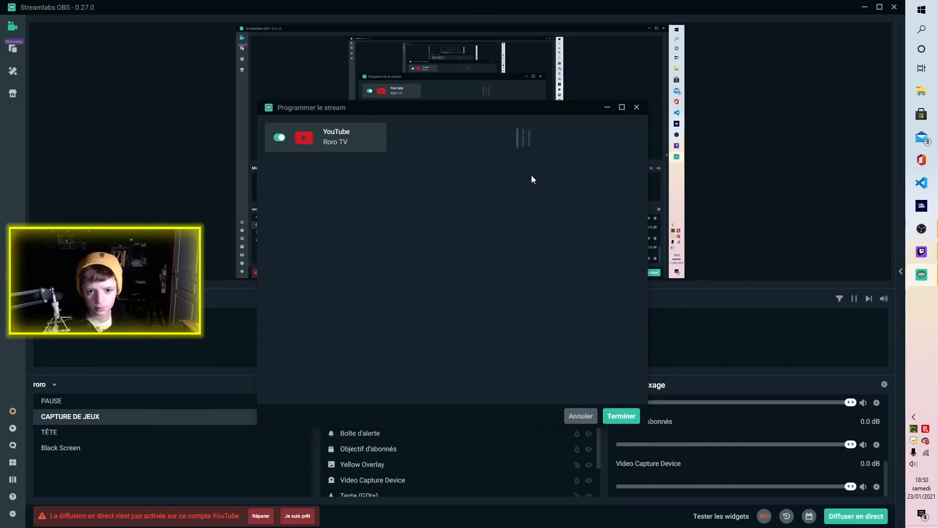
pyautogui.click(581, 416)
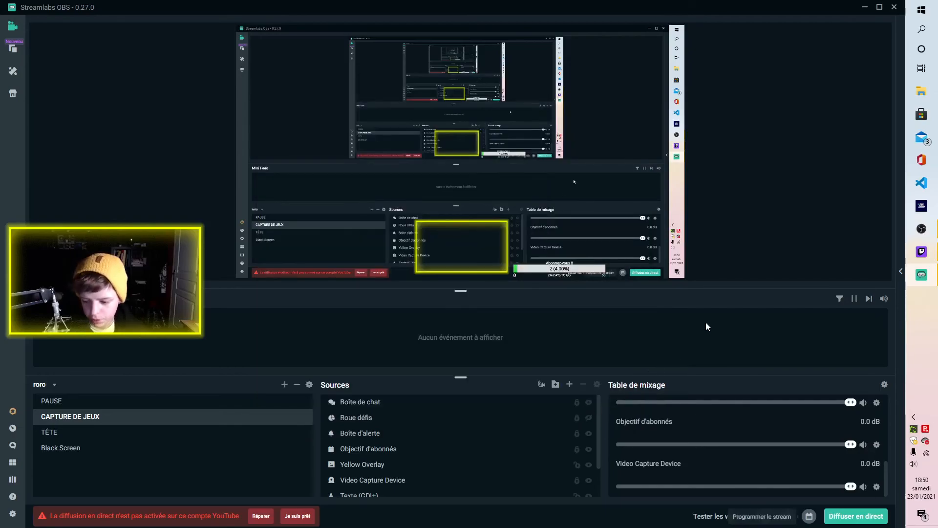
# Set the Desktop Audio volume to -20.0 dB in the audio mixer
pyautogui.scroll(5, 732, 434)
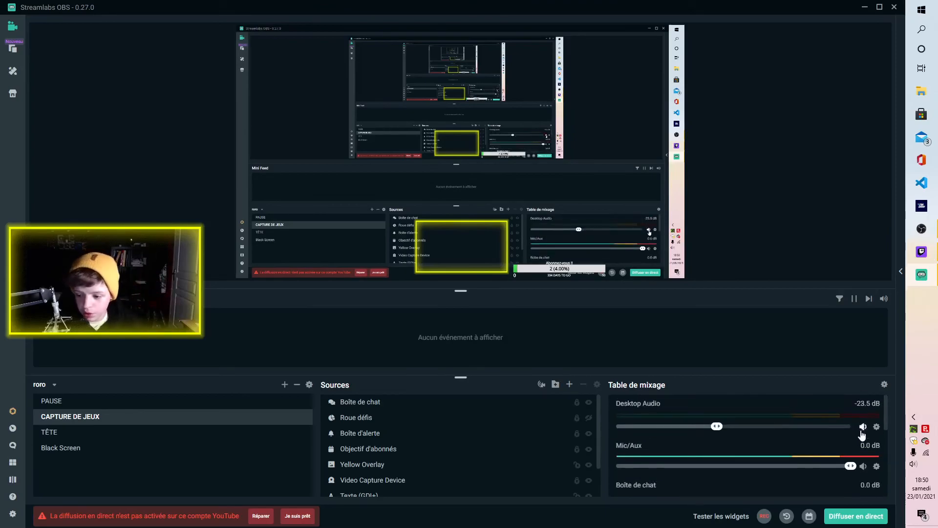
pyautogui.moveTo(716, 427)
pyautogui.mouseDown()
pyautogui.moveTo(759, 428)
pyautogui.moveTo(734, 428)
pyautogui.mouseUp()
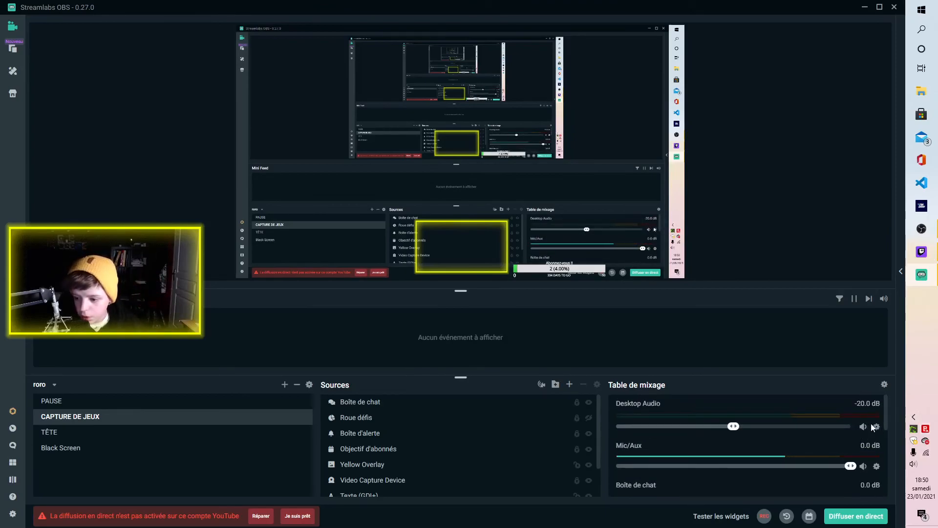
# Mute and unmute the Mic/Aux channel, and return its volume to 0.0 dB
pyautogui.click(864, 468)
pyautogui.click(863, 469)
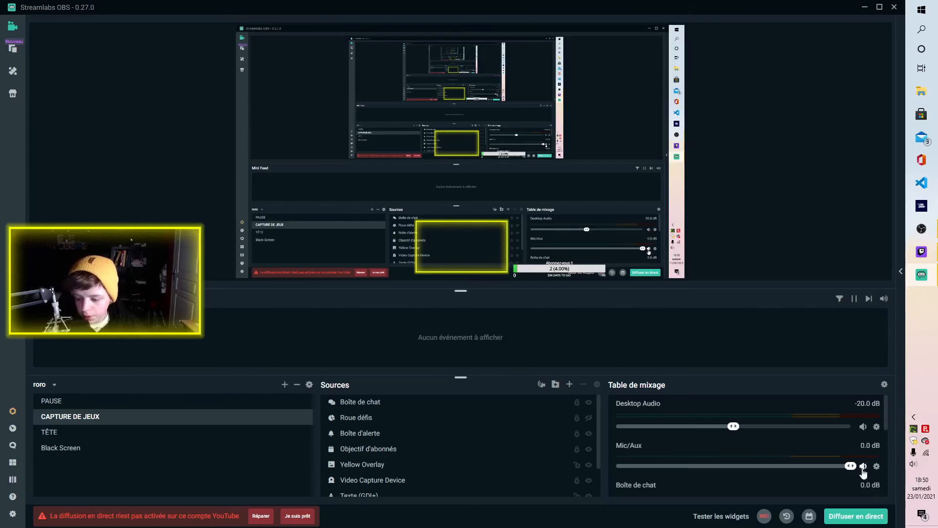
pyautogui.moveTo(851, 467); pyautogui.dragTo(936, 466)
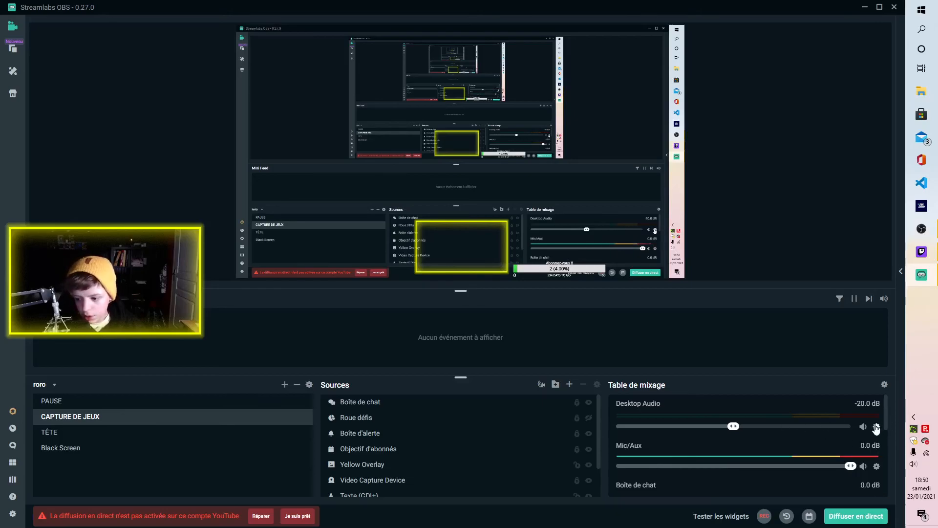
# View the options available for the Mic/Aux channel and dismiss them
pyautogui.click(876, 466)
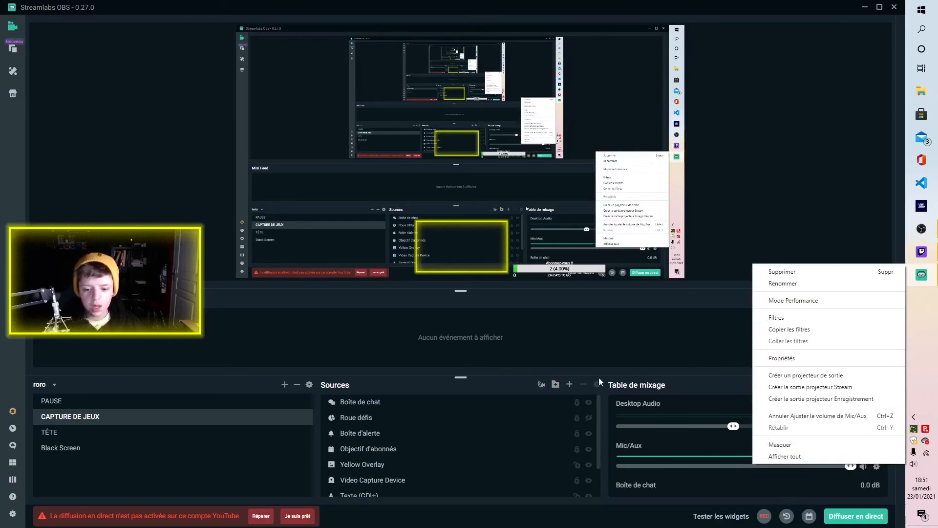
pyautogui.click(548, 358)
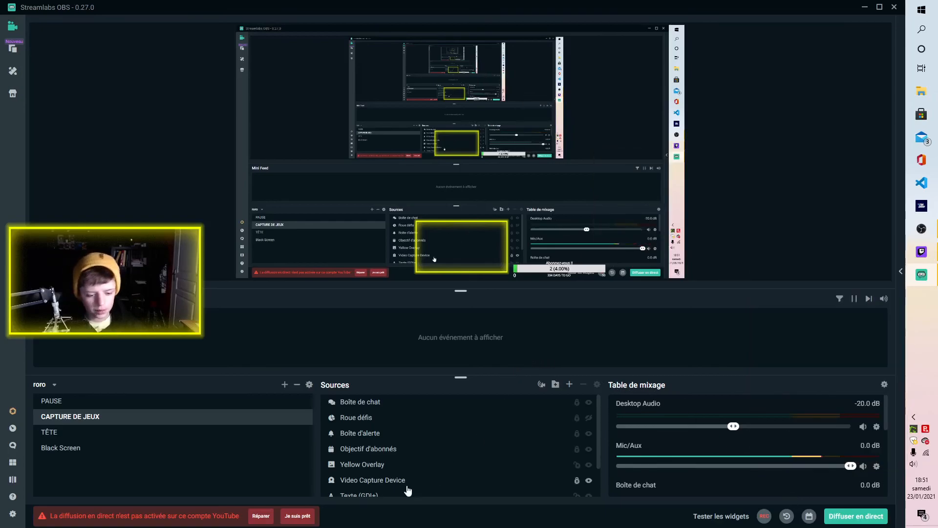